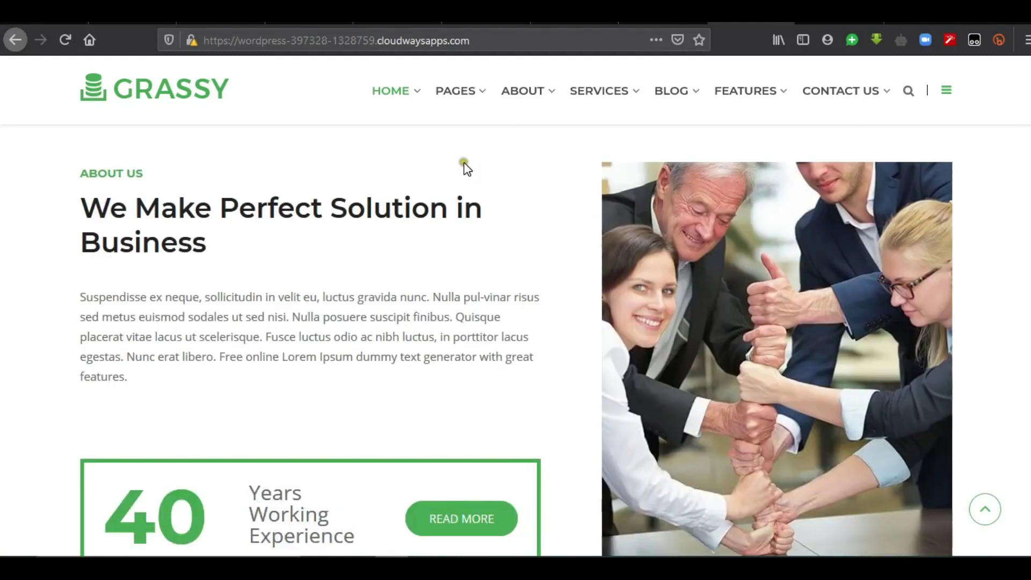
- Look through the Grassy homepage from the slider through the about, services and portfolio sections to the FAQ
scroll(549, 280, up, 8)
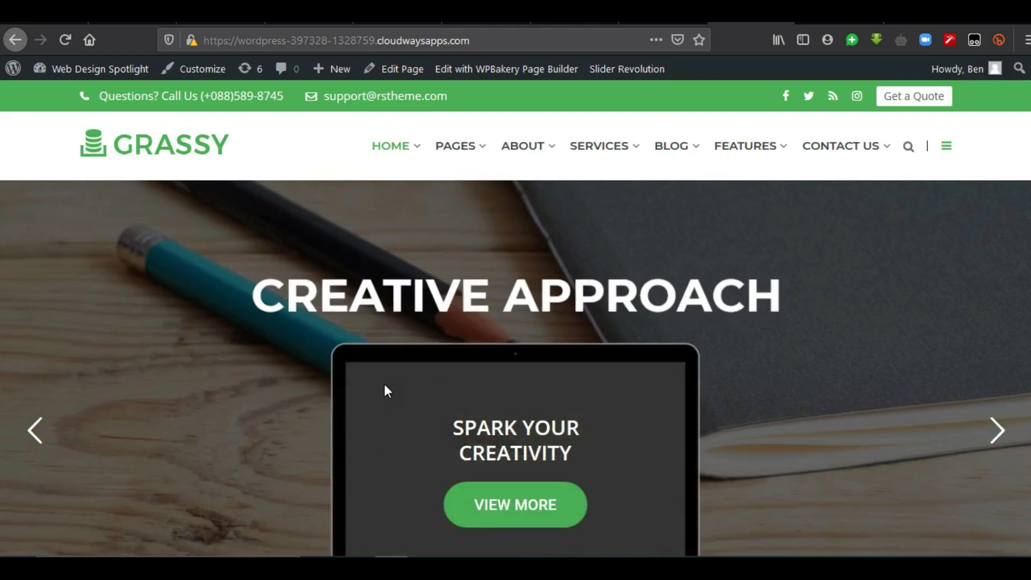
scroll(385, 384, down, 3)
scroll(516, 306, down, 6)
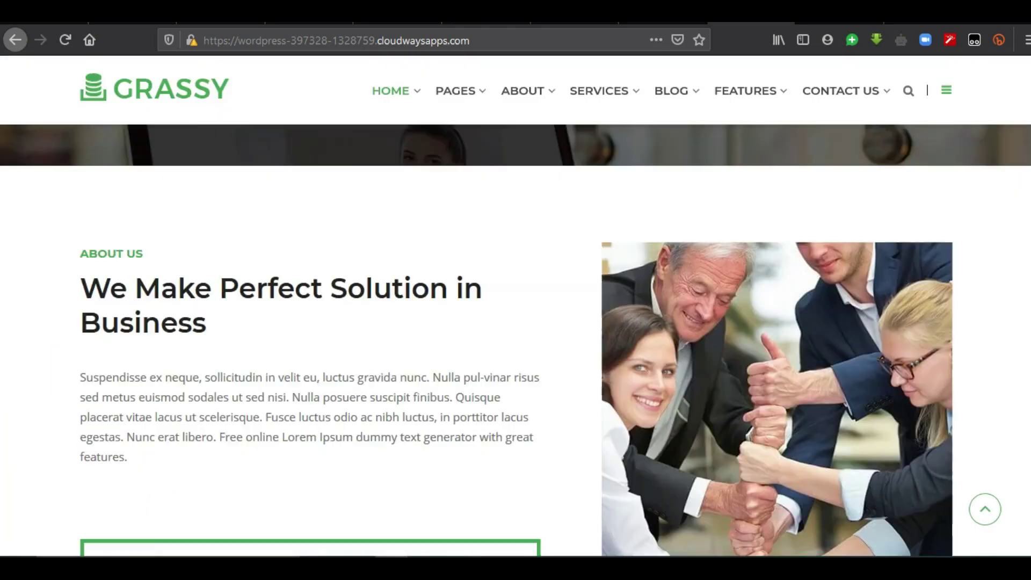
scroll(516, 306, down, 2)
scroll(516, 333, down, 8)
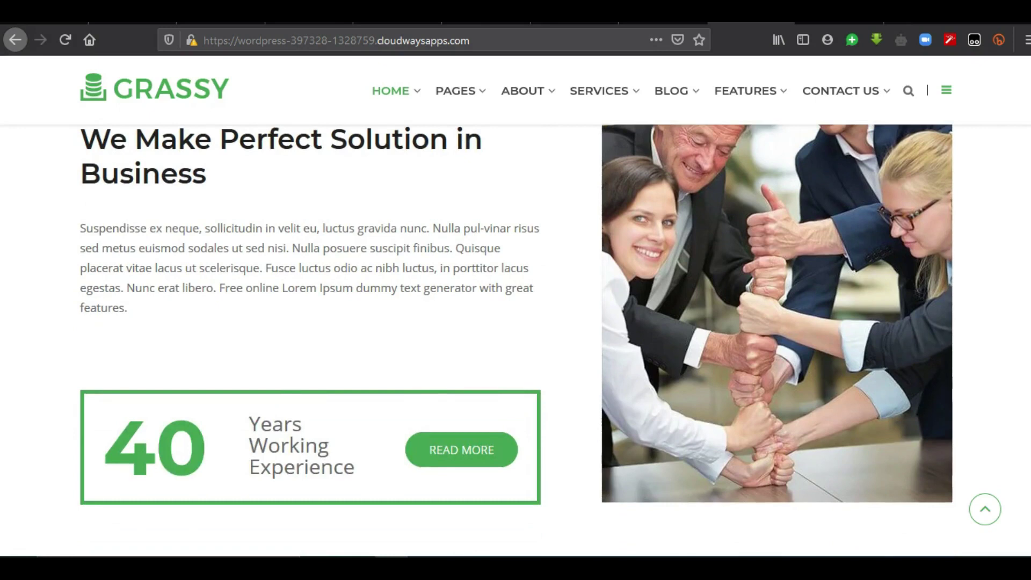
scroll(515, 343, down, 1)
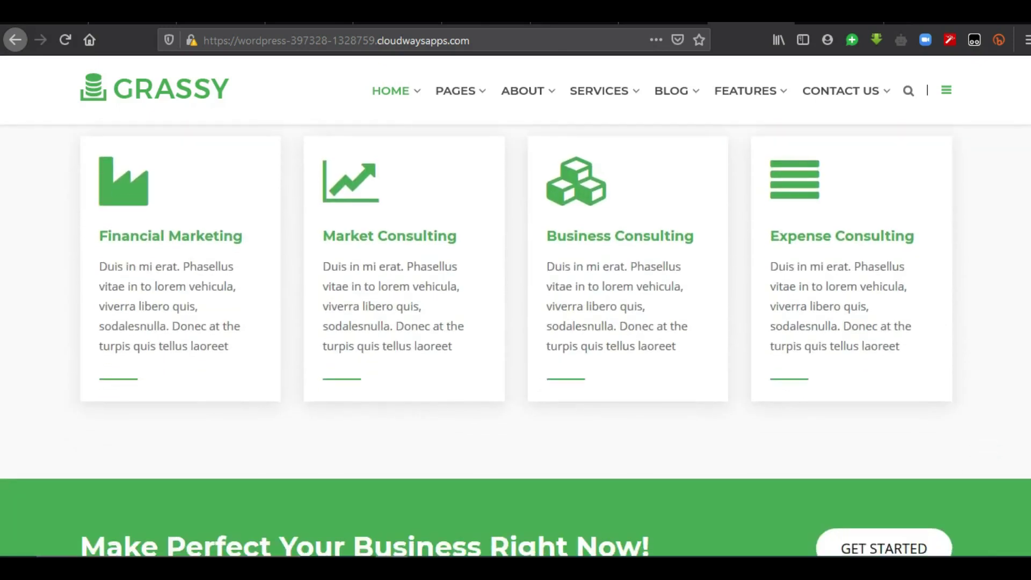
scroll(516, 344, down, 12)
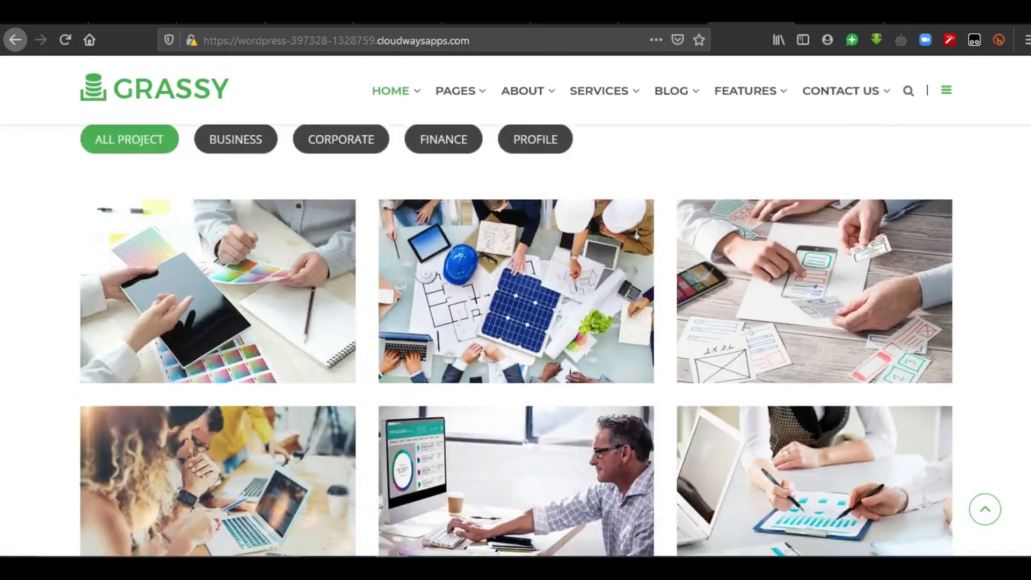
scroll(515, 344, up, 14)
scroll(515, 344, up, 1)
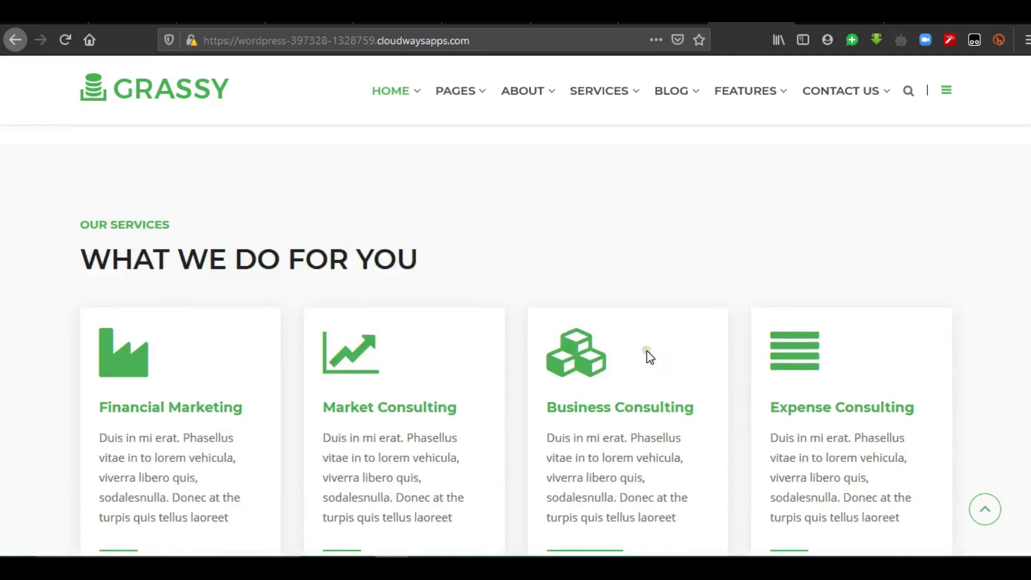
scroll(704, 332, down, 15)
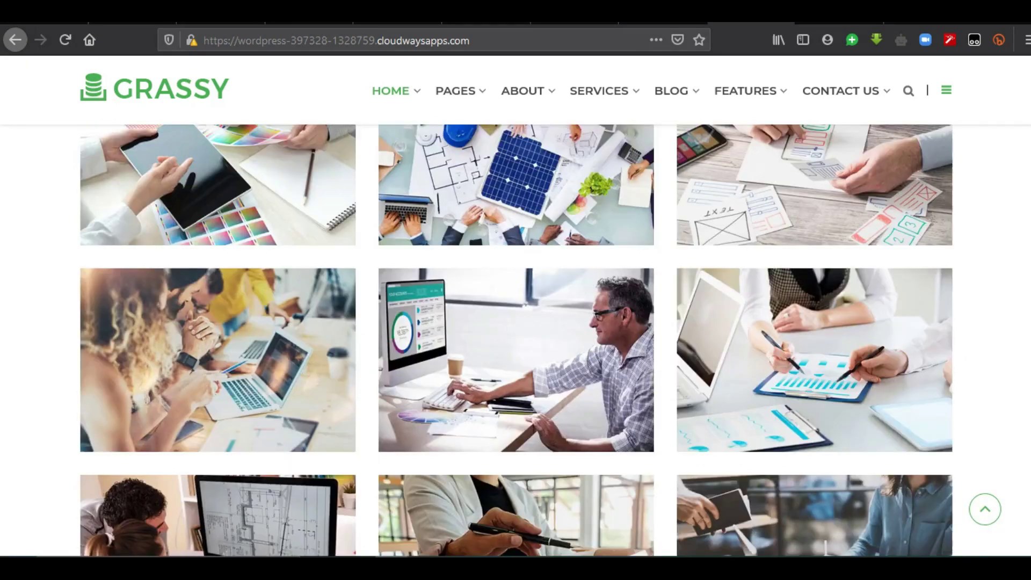
scroll(356, 282, down, 7)
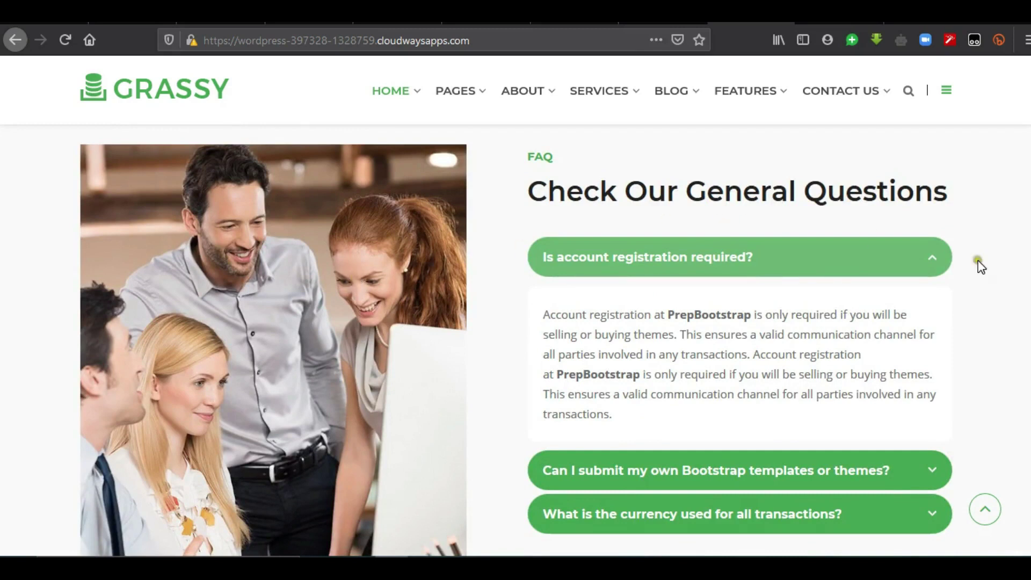
scroll(515, 340, up, 20)
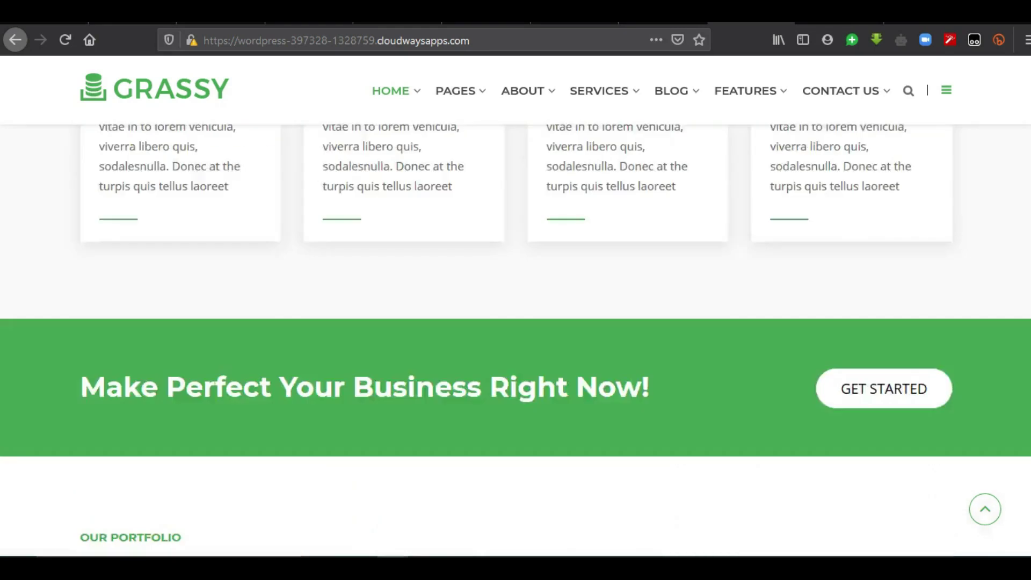
scroll(347, 313, down, 1)
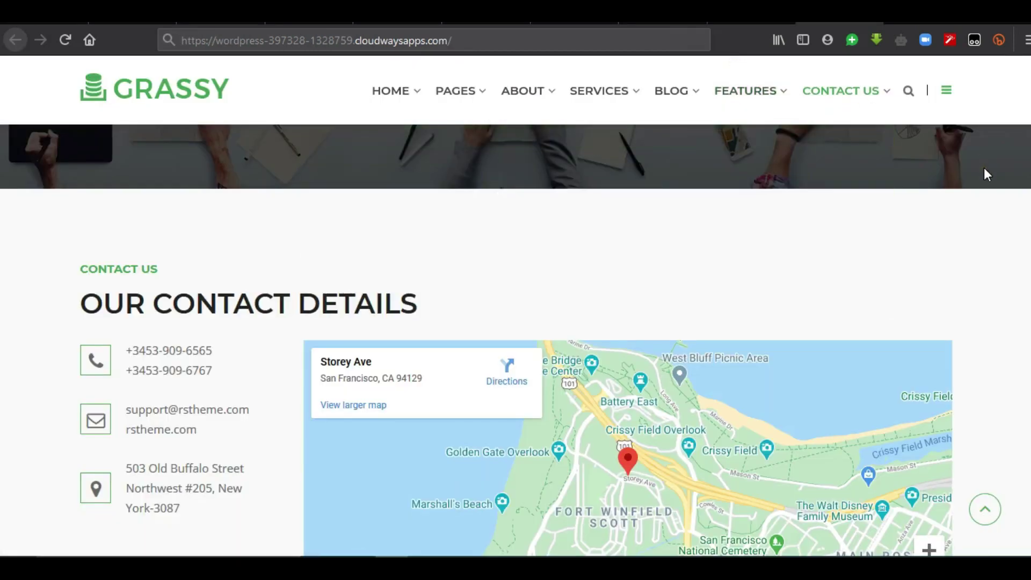
- Open the site's WordPress dashboard by adding wp-admin/ to the site's address
click(538, 49)
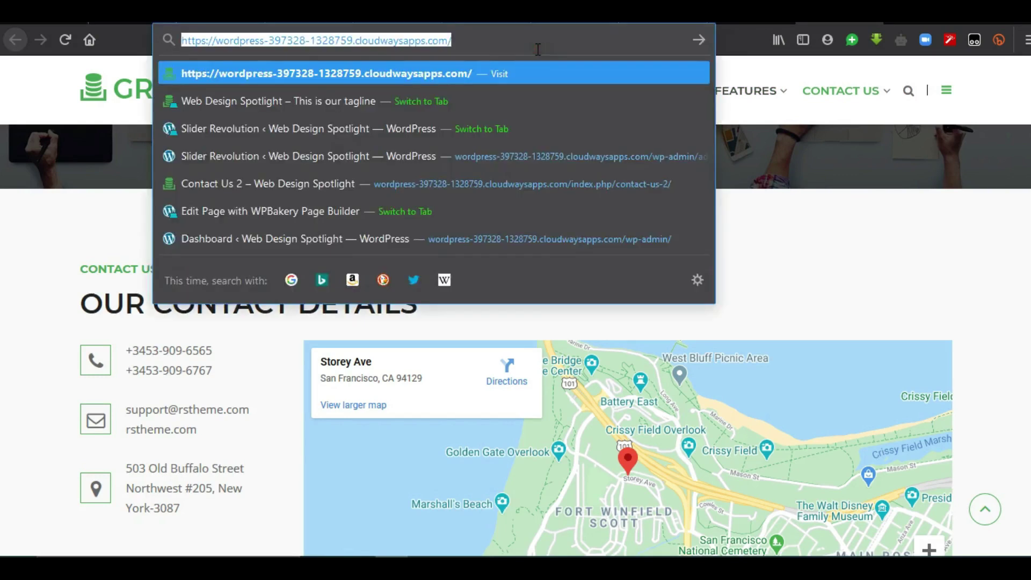
click(537, 49)
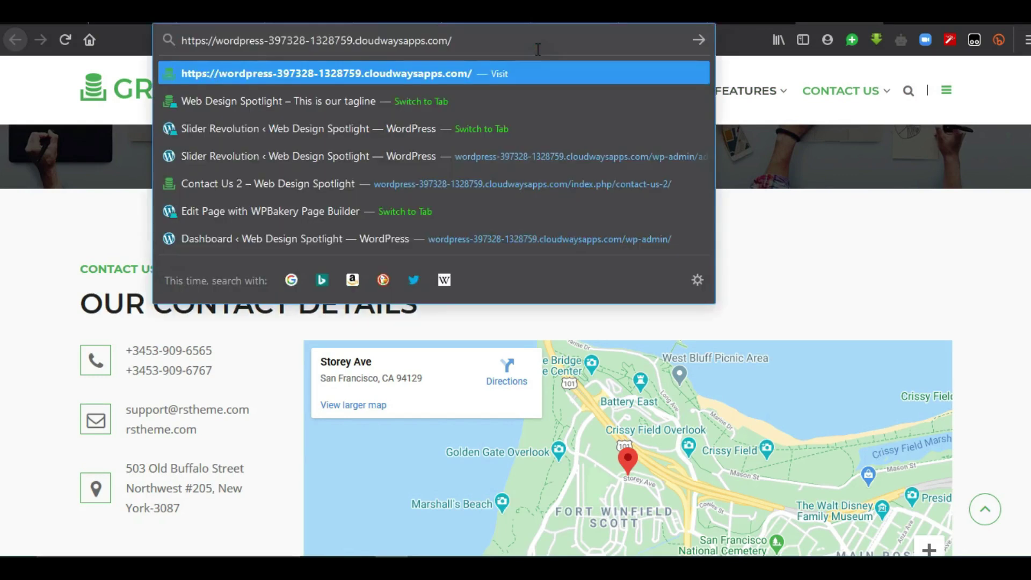
text(WP)
key(BackSpace)
key(BackSpace)
text(wp-admin/)
key(Return)
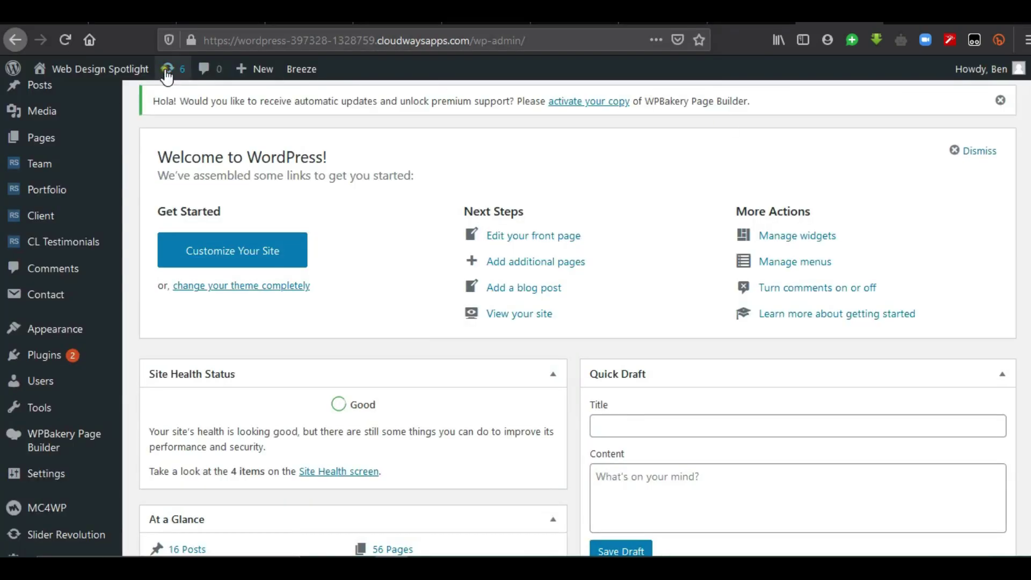
- Open the list of all site pages and look through it down to Footer Style 5
click(37, 140)
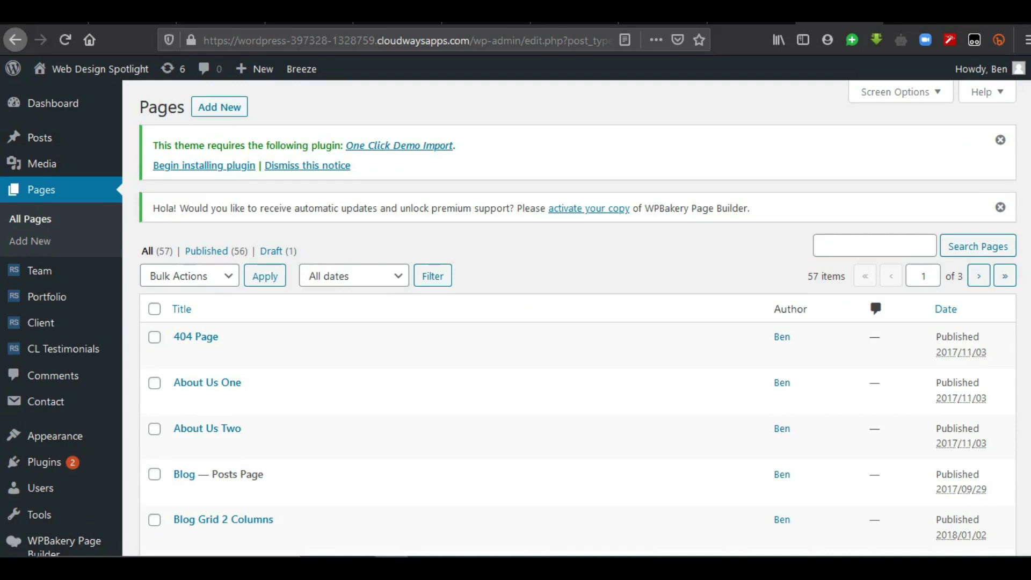
scroll(548, 182, down, 3)
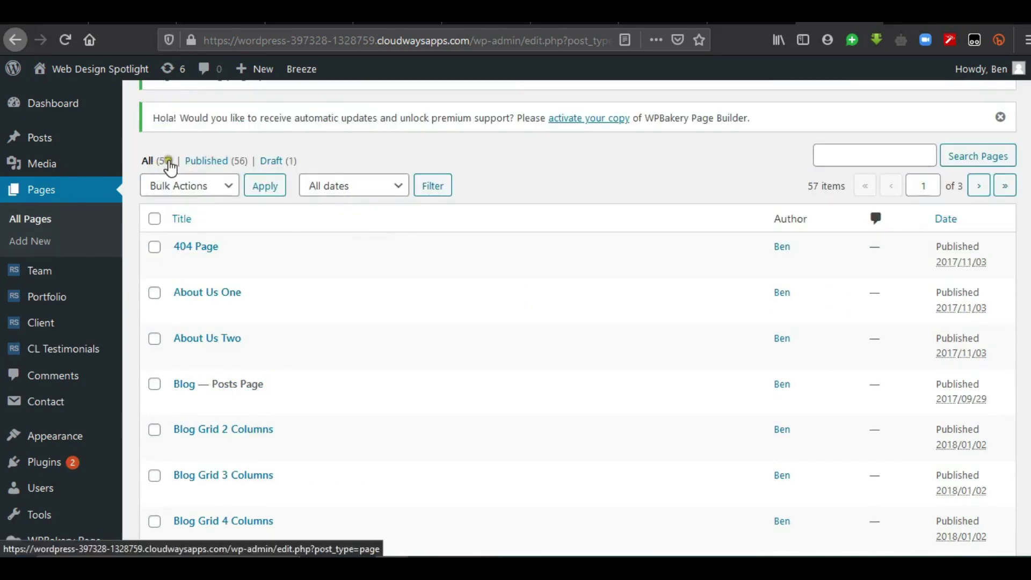
scroll(948, 479, down, 15)
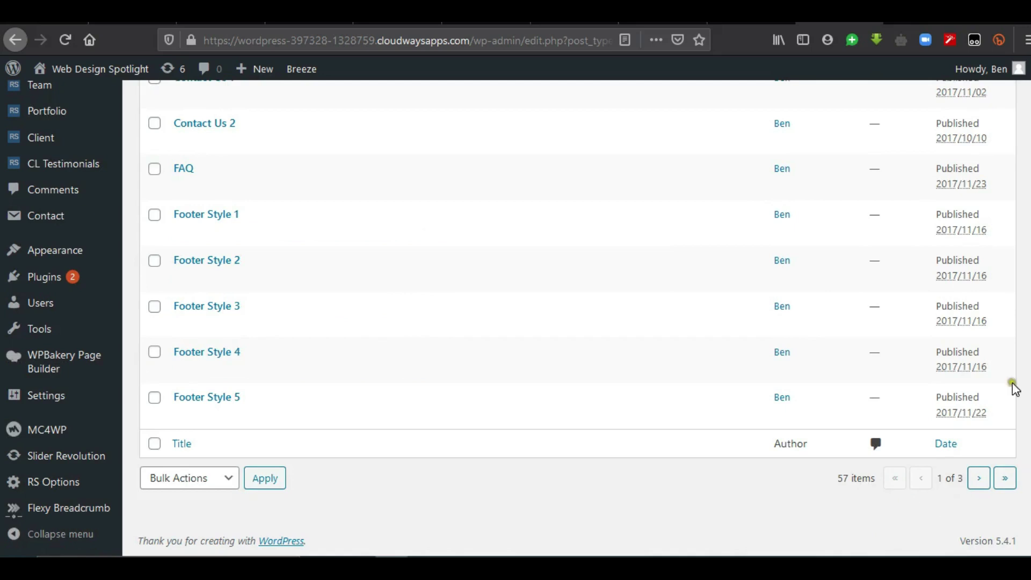
key(Home)
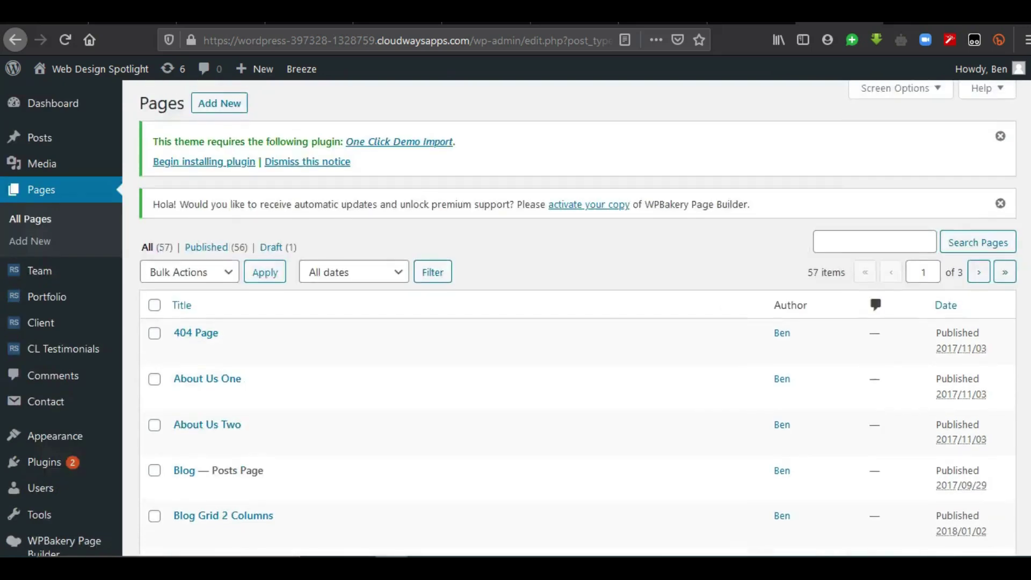
- Set the pages list to display 100 items per page and apply the setting
click(920, 96)
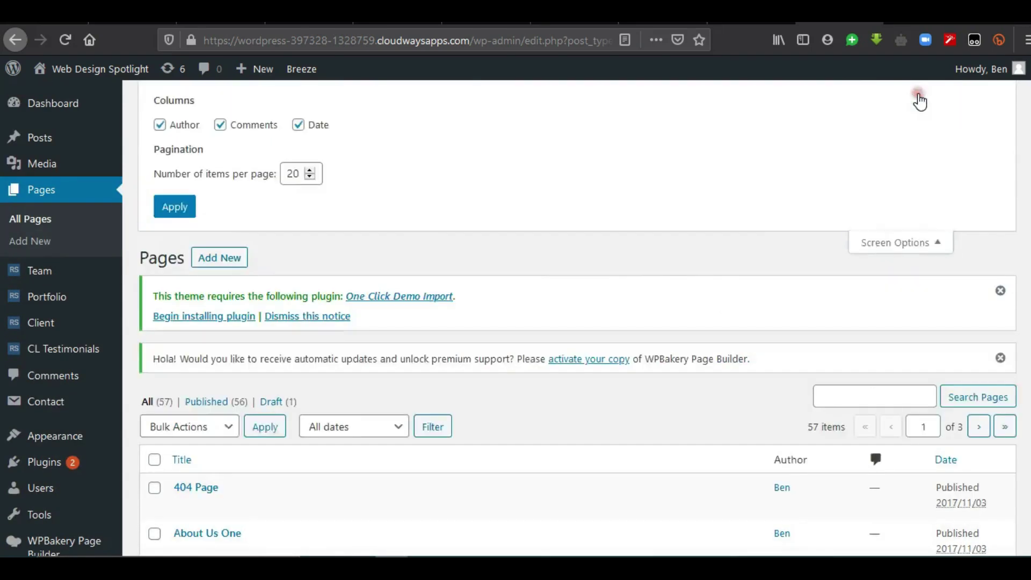
double_click(303, 175)
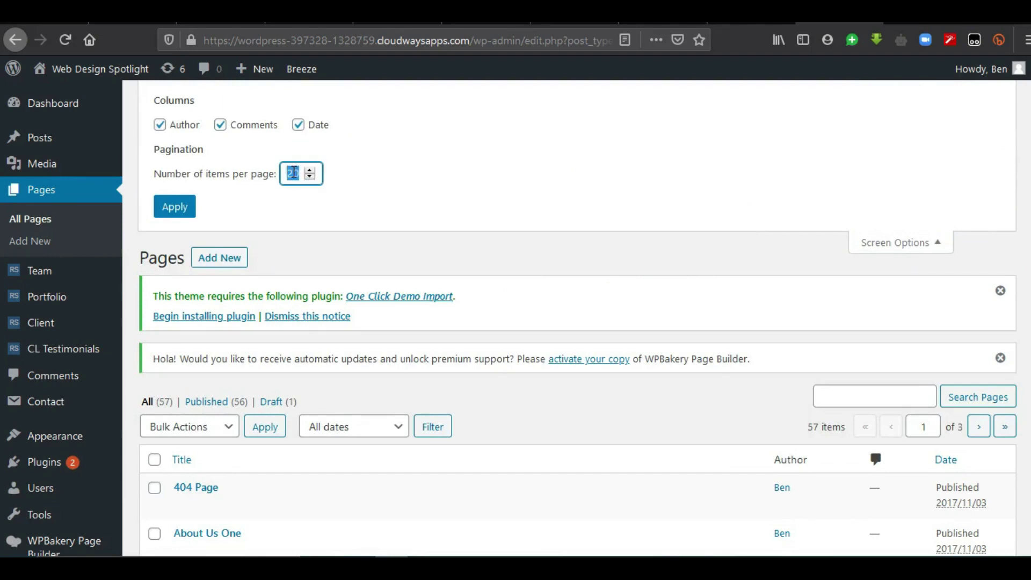
text(100)
click(183, 206)
- Find the Home front page in the pages list and open it for editing with WPBakery Page Builder
scroll(516, 316, down, 10)
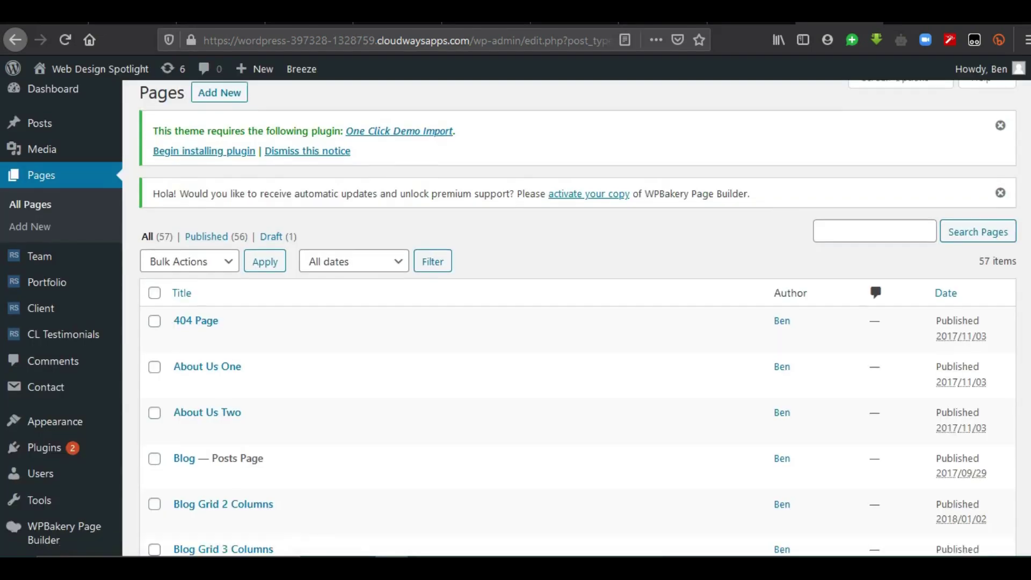
scroll(516, 317, down, 10)
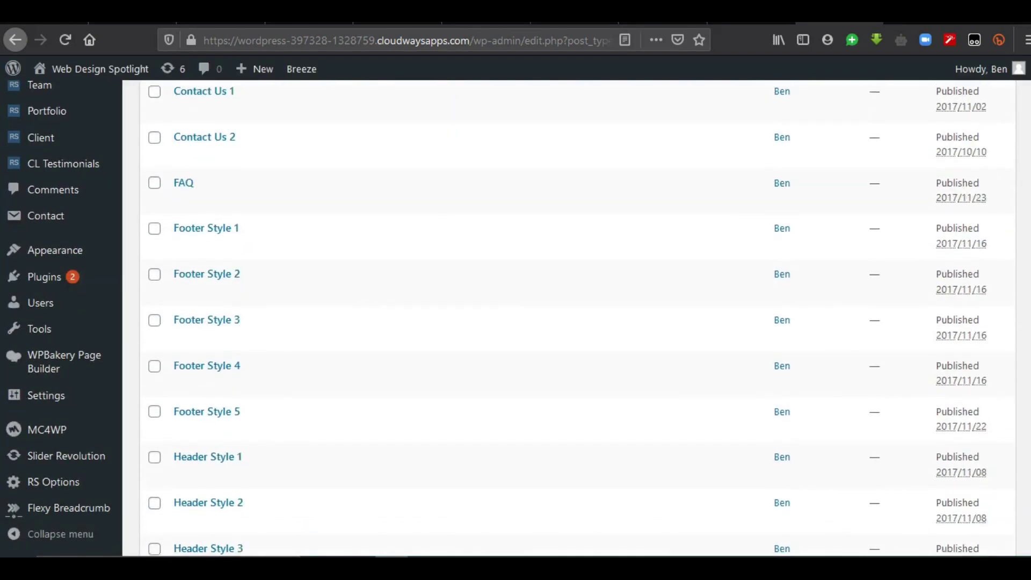
scroll(967, 336, down, 3)
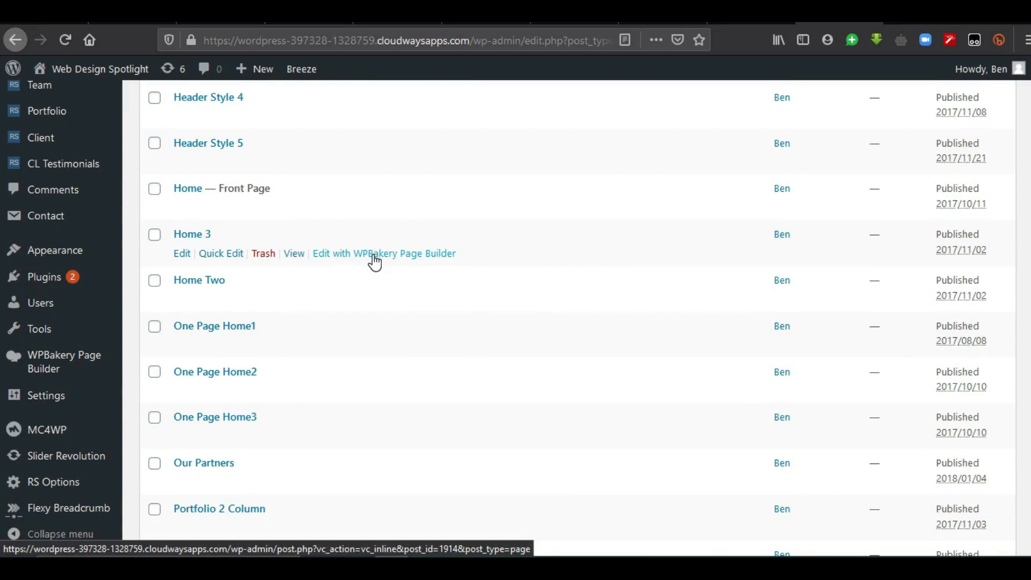
click(427, 254)
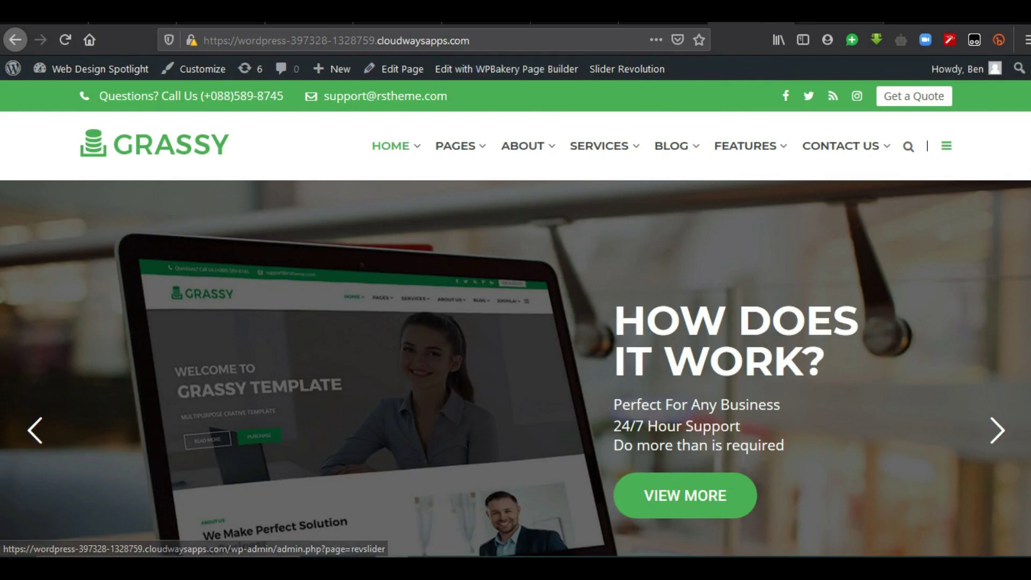
click(838, 23)
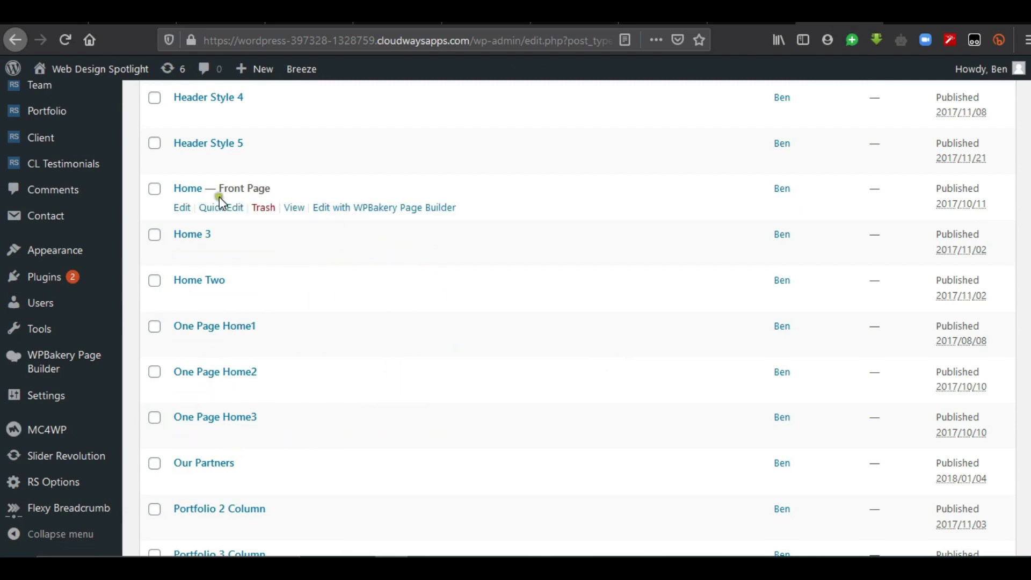
click(363, 212)
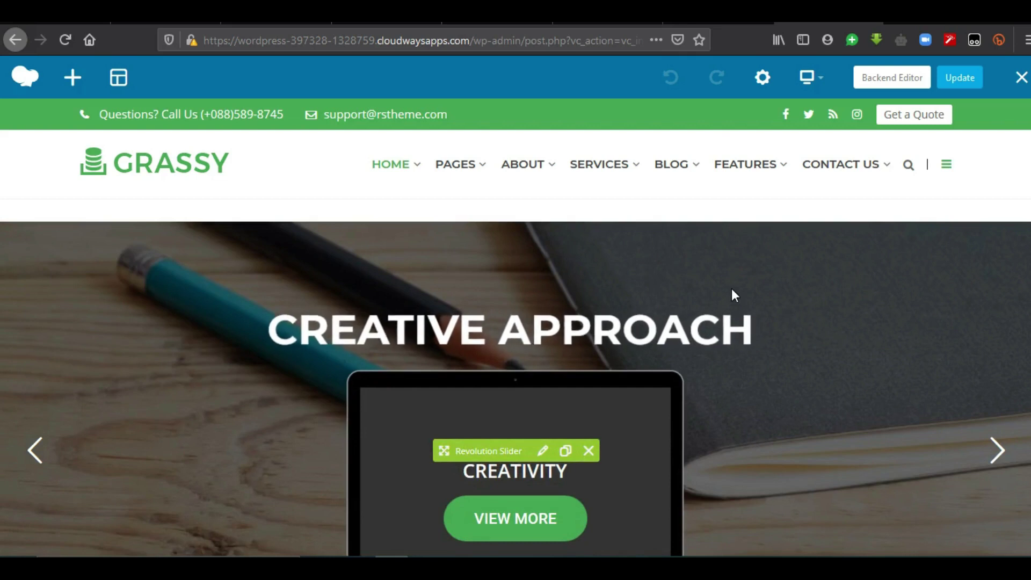
- Examine the editing controls on the heading and text block of the homepage's About Us section
scroll(731, 296, down, 3)
scroll(516, 328, down, 5)
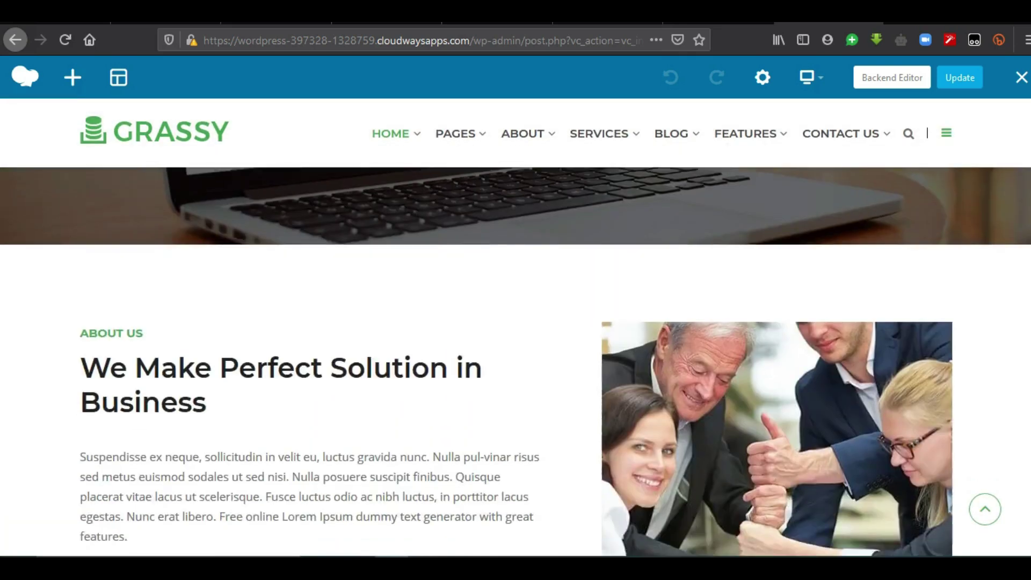
scroll(515, 360, down, 2)
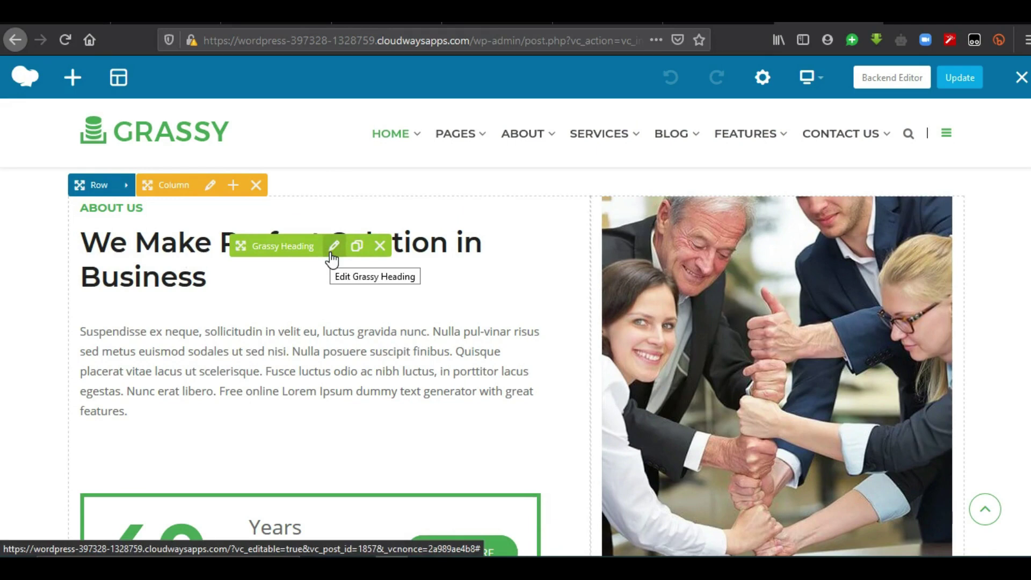
scroll(471, 385, up, 1)
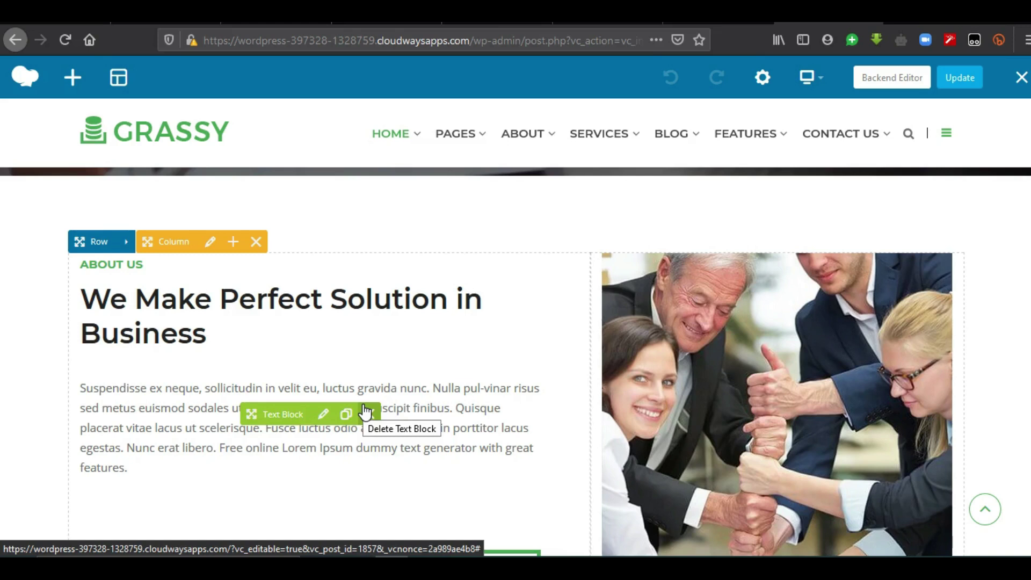
- Look through the elements that can be added in the Content, Social, Structure, WordPress Widgets, by RS Theme and All categories
click(73, 80)
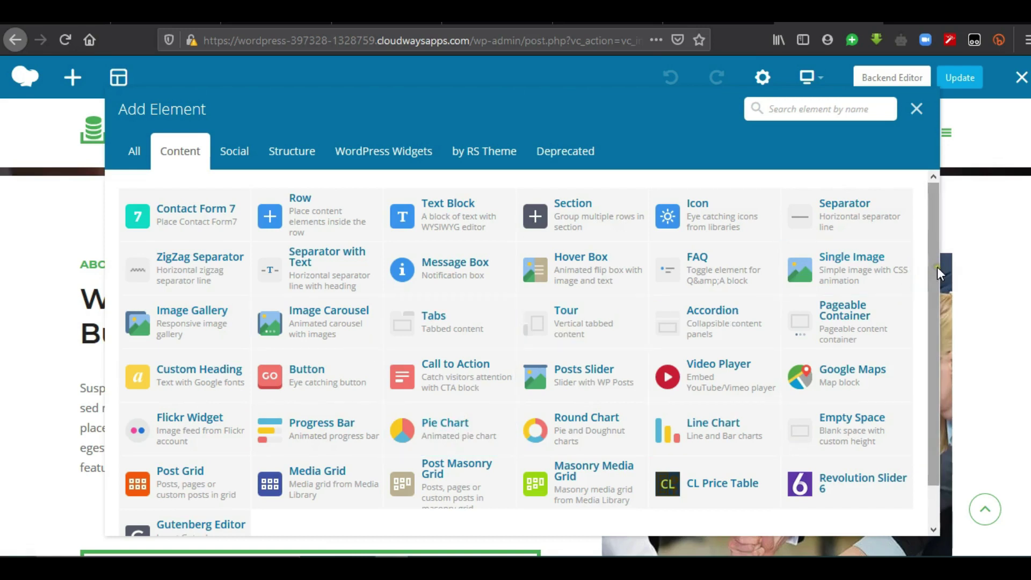
scroll(938, 301, down, 2)
scroll(937, 302, up, 2)
click(234, 152)
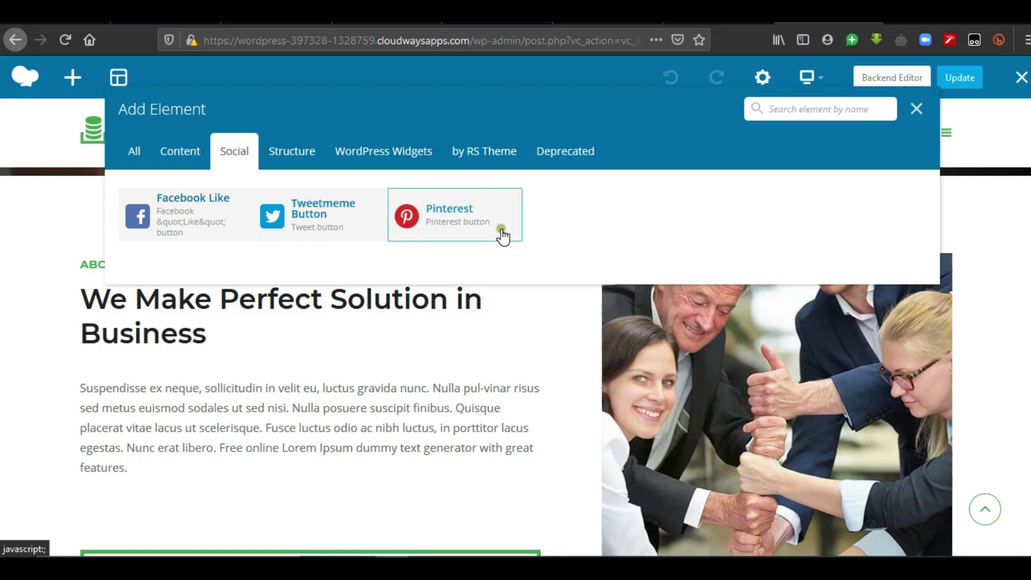
click(297, 155)
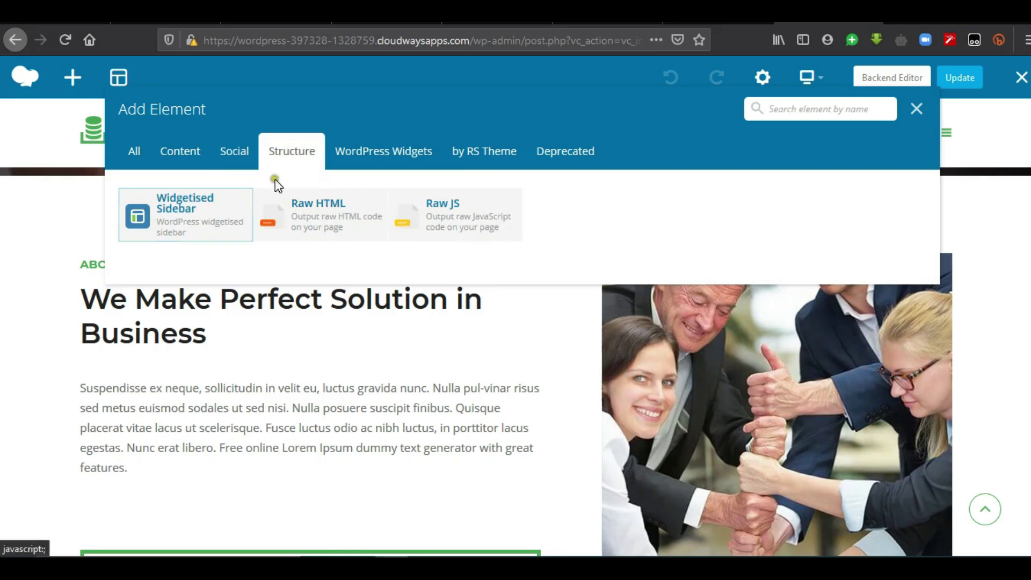
click(371, 157)
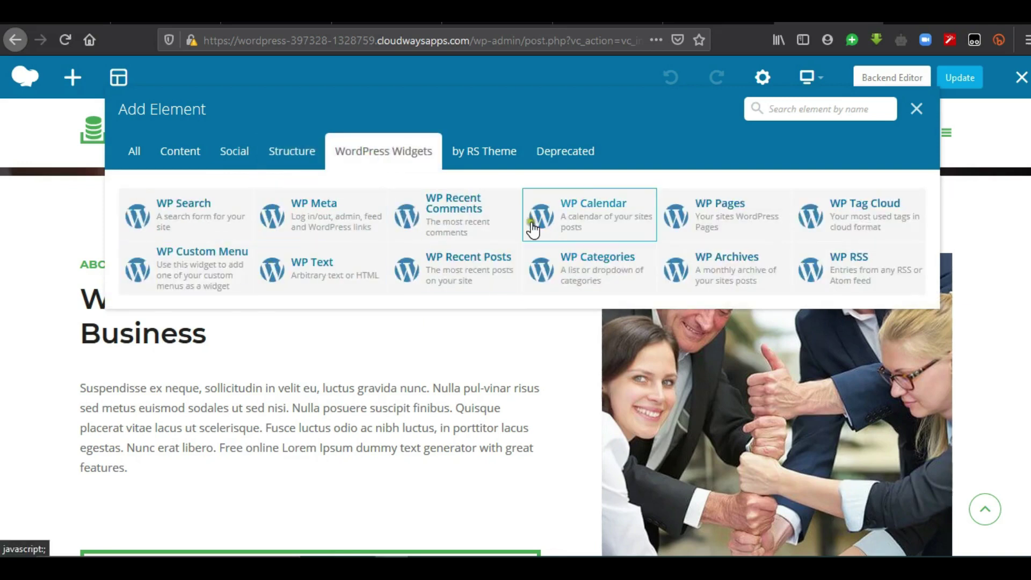
click(488, 158)
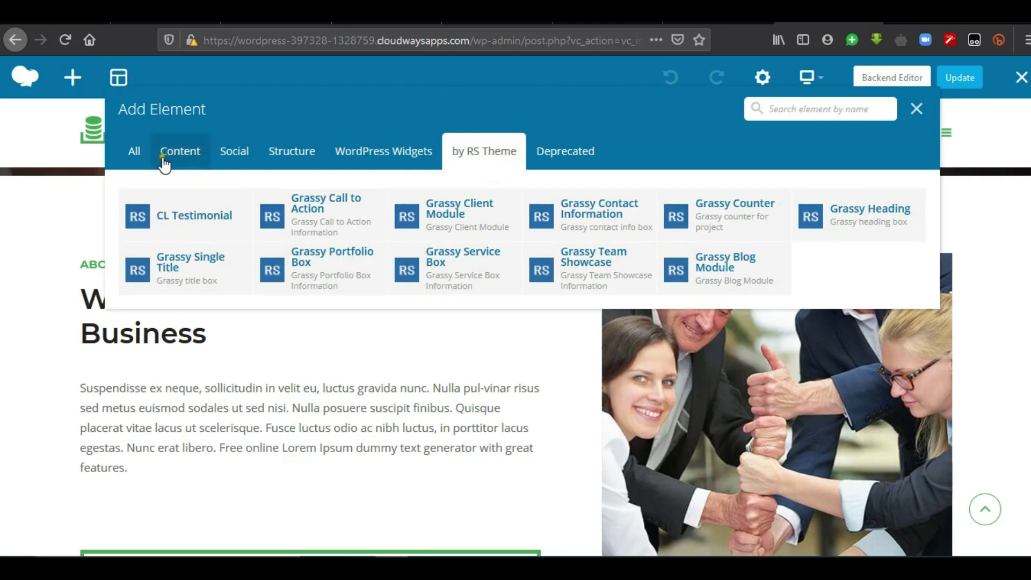
click(136, 156)
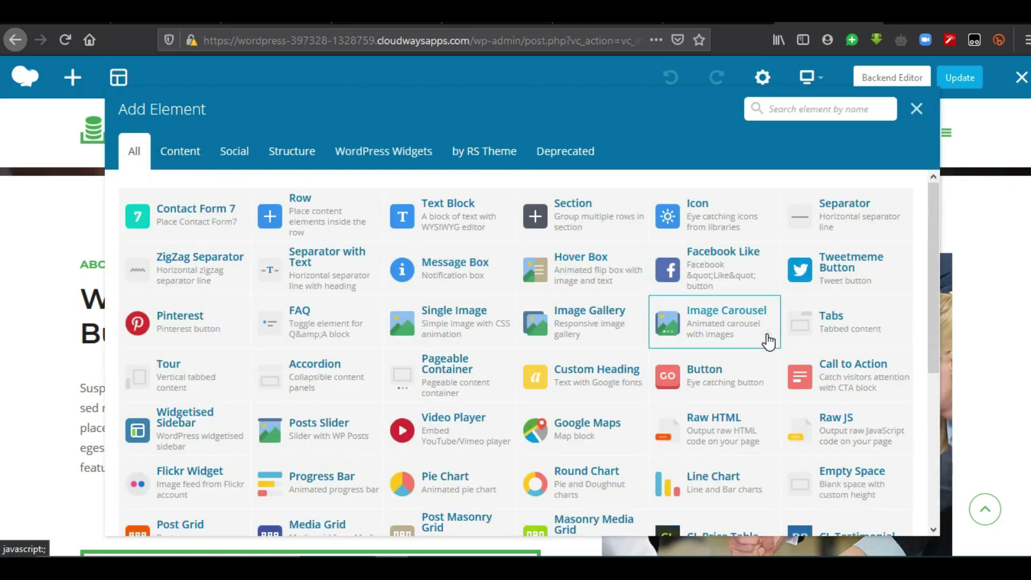
mouse_move(934, 222)
mouse_down()
mouse_move(935, 397)
mouse_move(932, 235)
mouse_up()
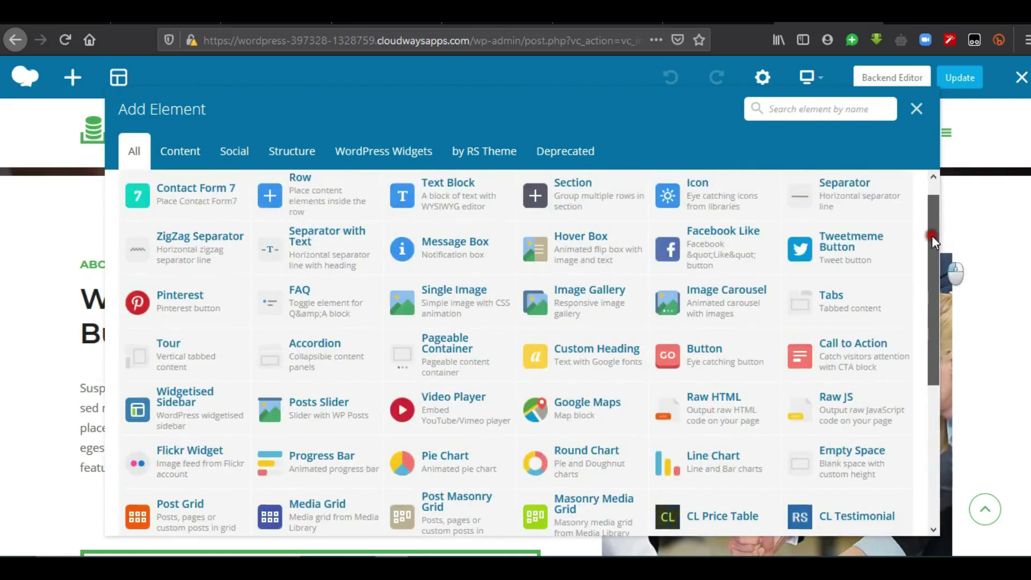
click(916, 109)
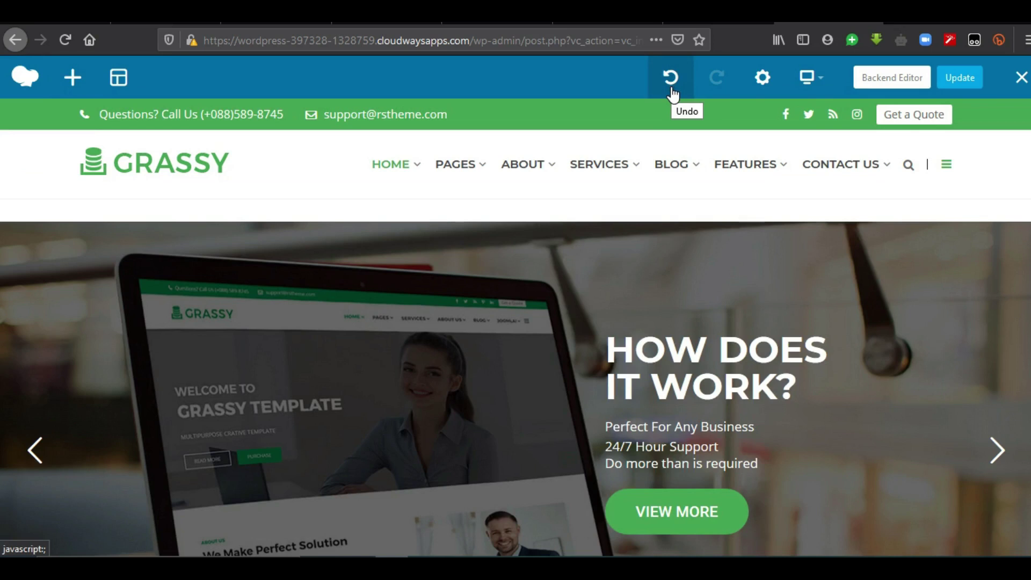
- Examine the page title and custom CSS fields in the homepage's page settings and close the settings without saving
scroll(515, 323, down, 6)
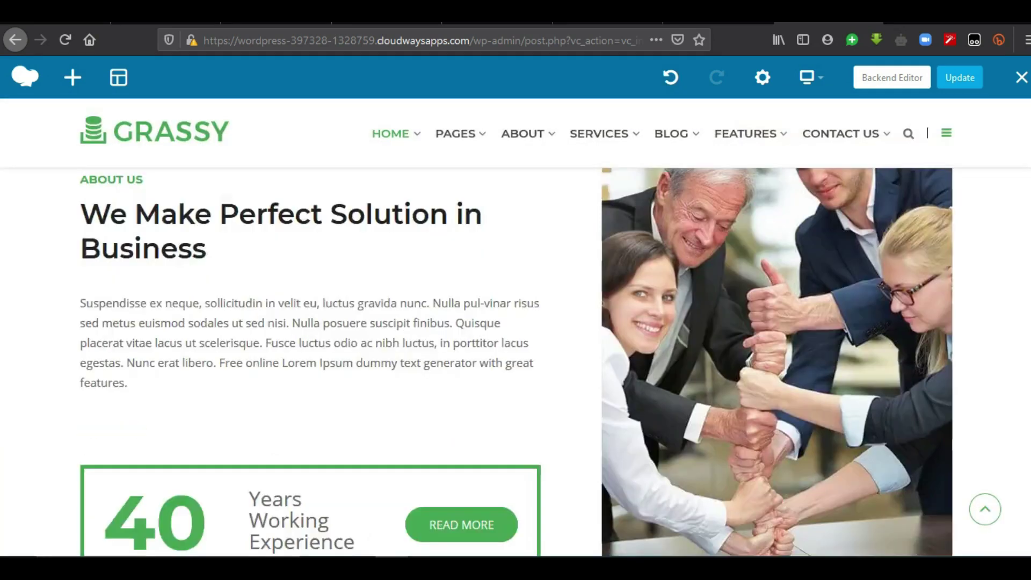
scroll(680, 375, up, 10)
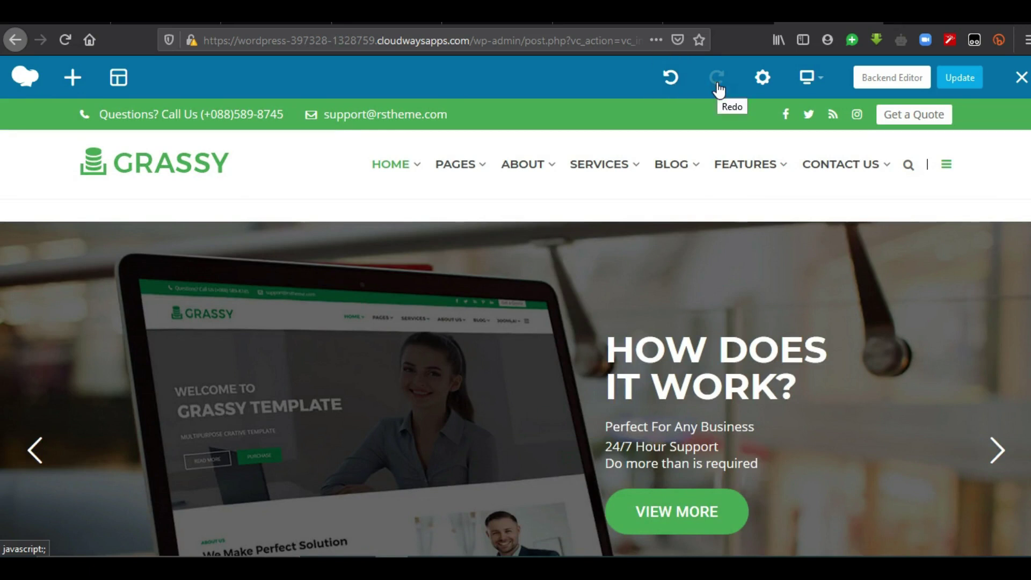
click(760, 81)
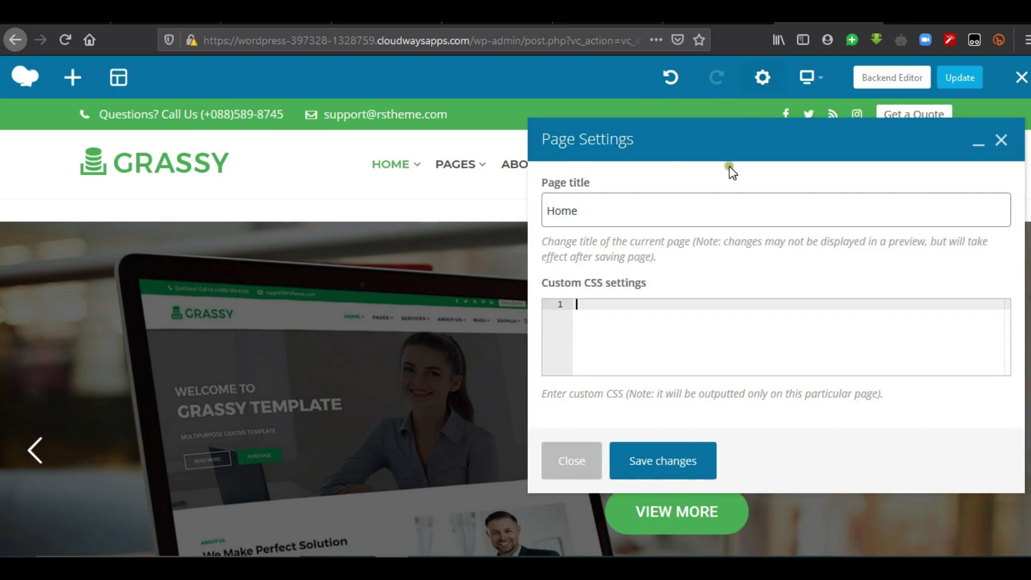
double_click(593, 207)
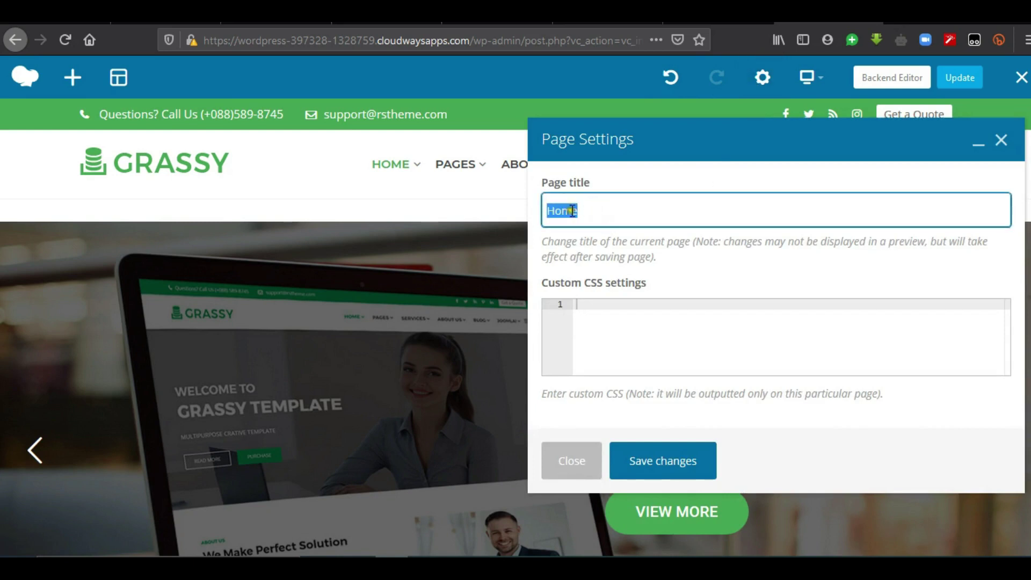
click(595, 302)
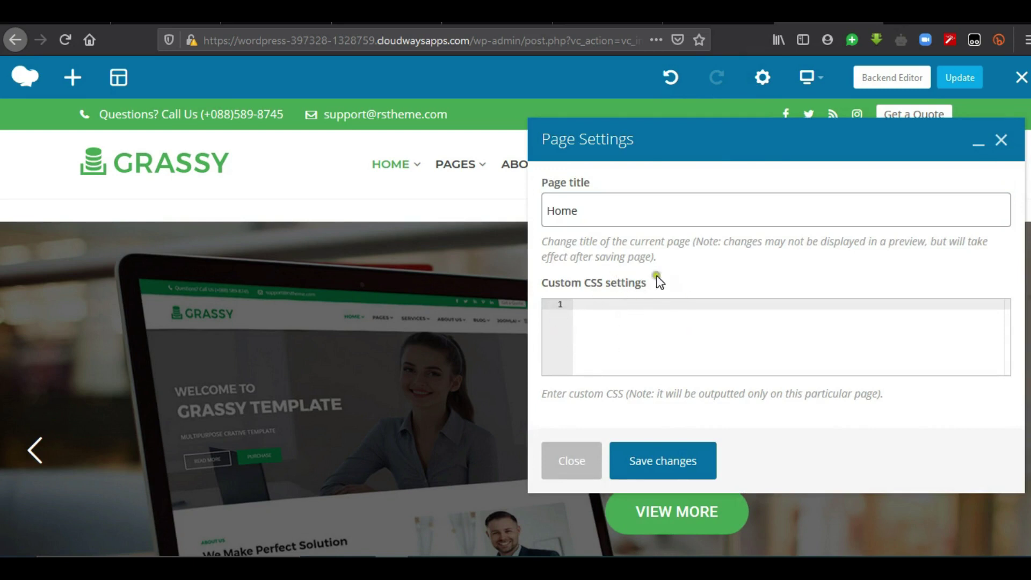
click(1001, 141)
- Preview the homepage in the landscape tablet layout and look down the page
mouse_move(816, 82)
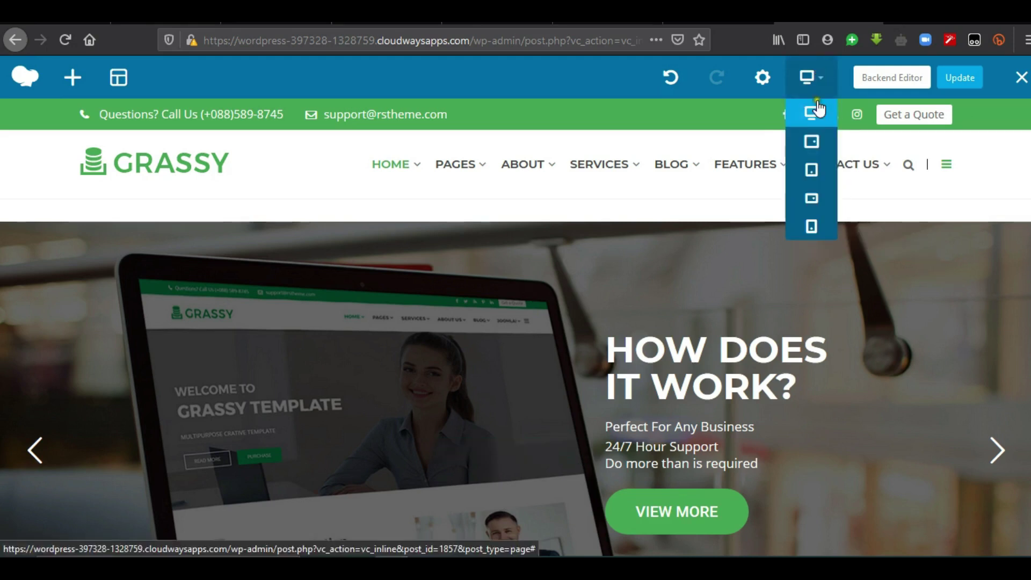
click(810, 140)
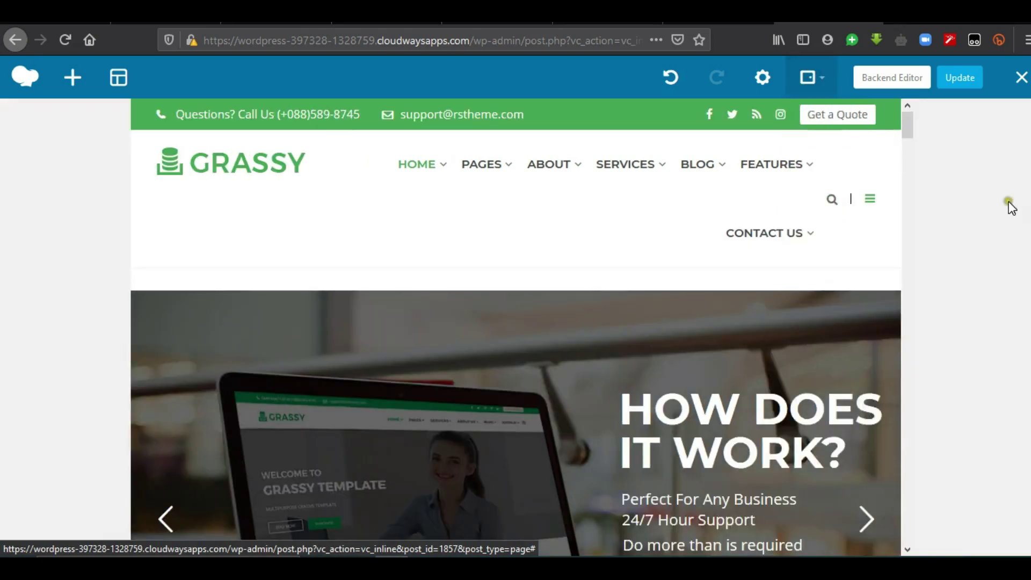
drag(907, 121, 888, 109)
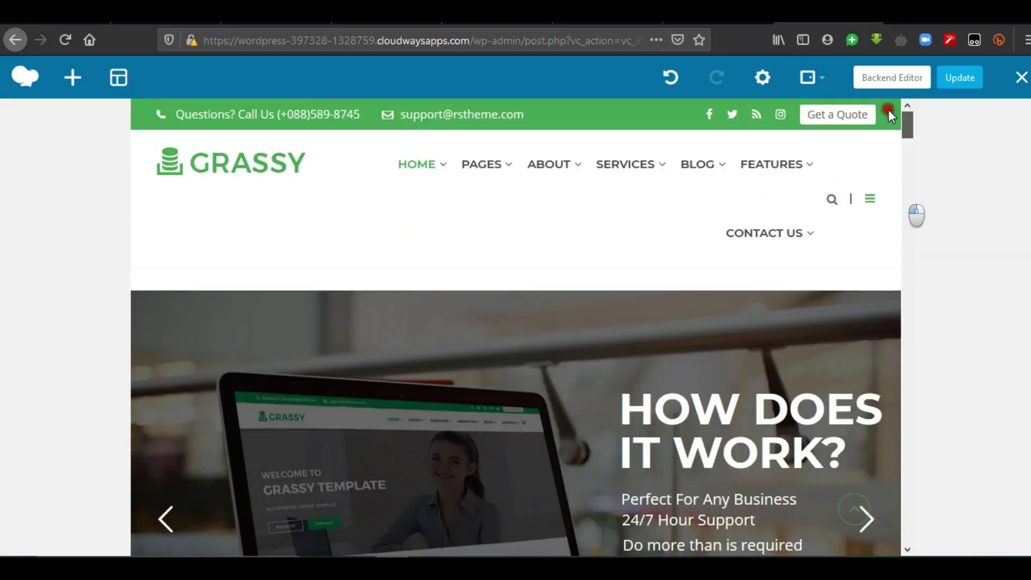
- Preview the homepage in the portrait tablet layout, expanding and collapsing the site's navigation menu and looking down the page
click(811, 77)
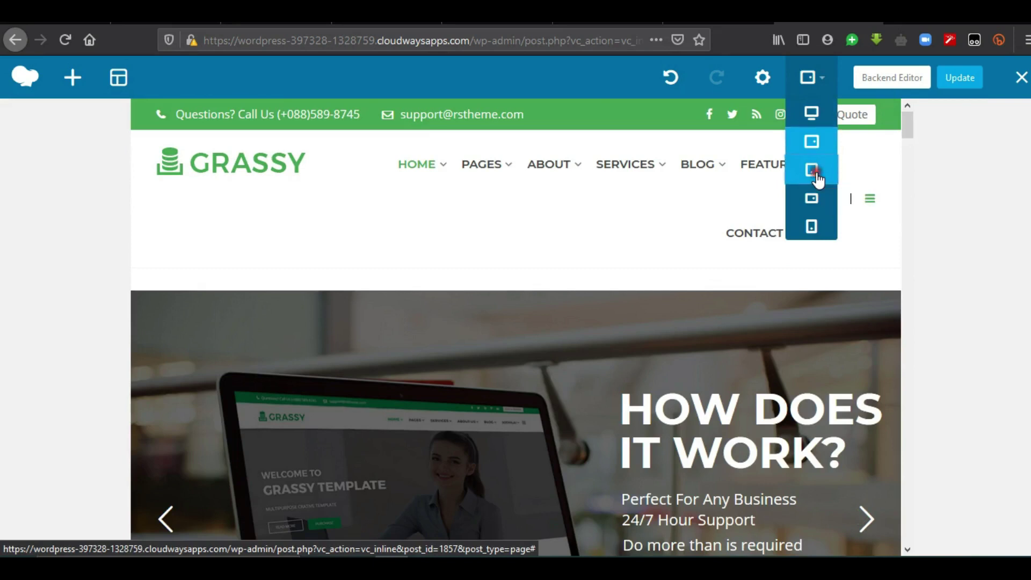
click(813, 171)
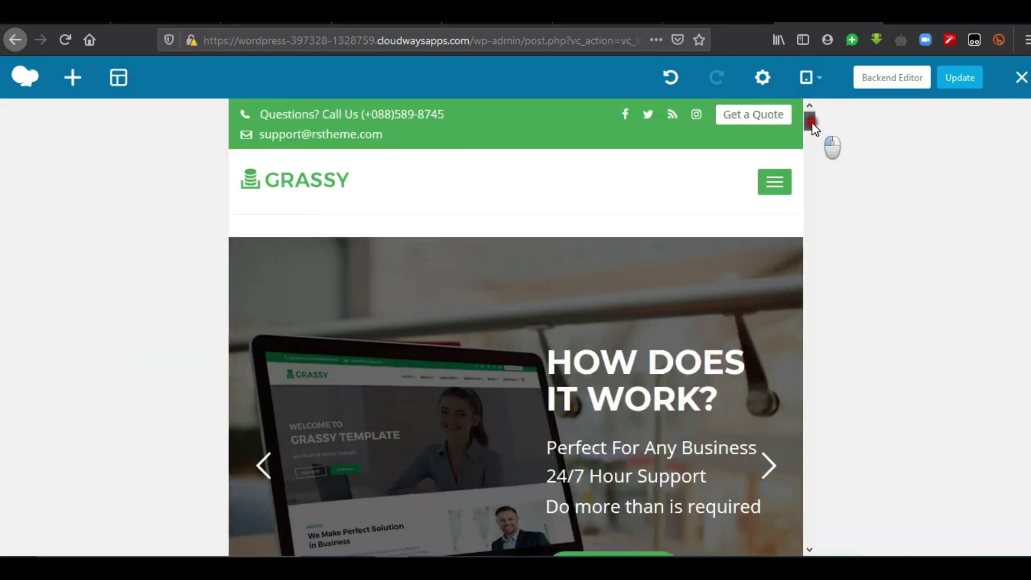
click(782, 190)
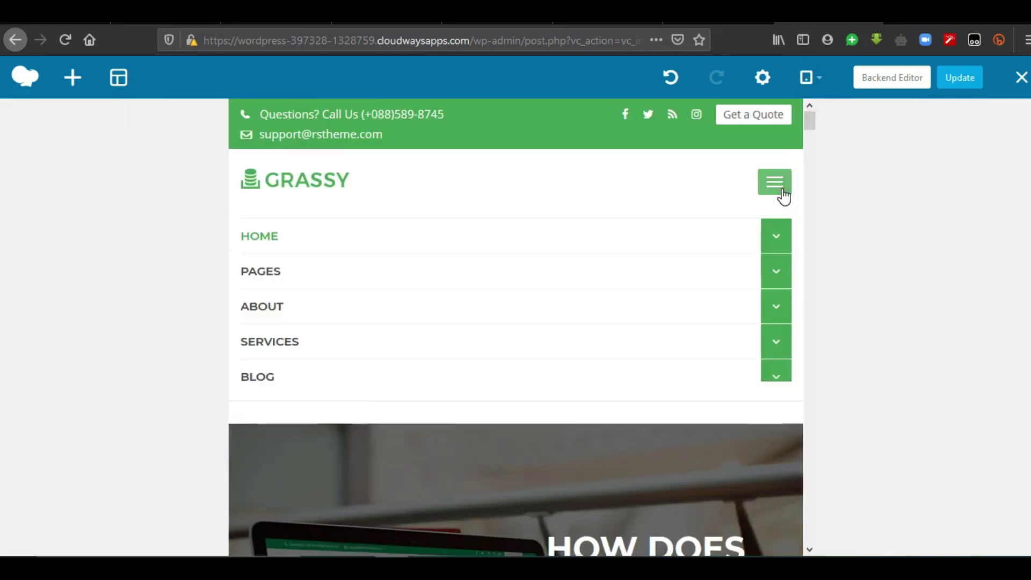
click(782, 193)
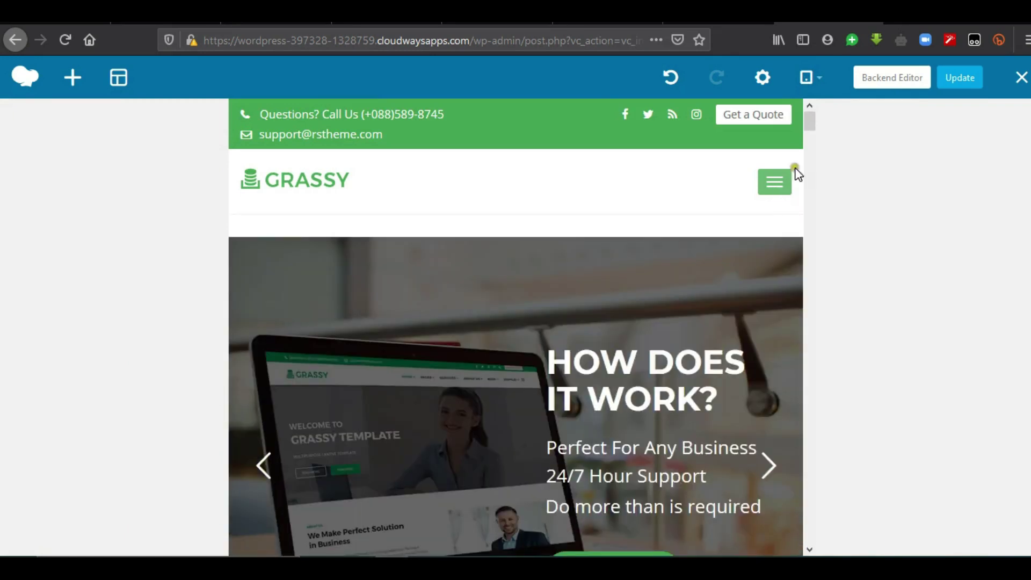
click(810, 123)
mouse_move(810, 122)
mouse_down()
mouse_move(810, 281)
mouse_move(810, 115)
mouse_up()
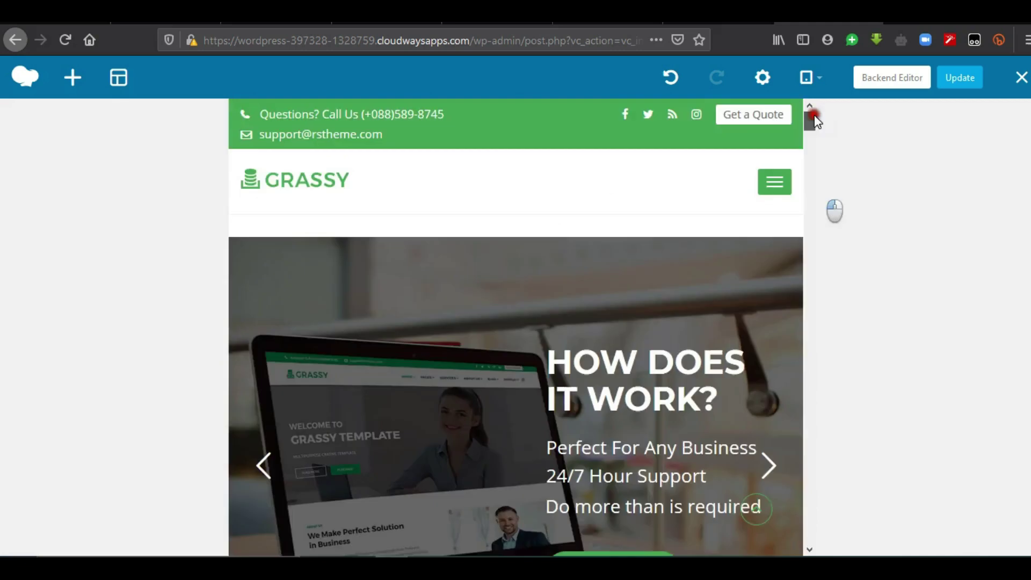
- Preview the homepage in the landscape phone layout and look down the page
mouse_move(811, 77)
click(812, 200)
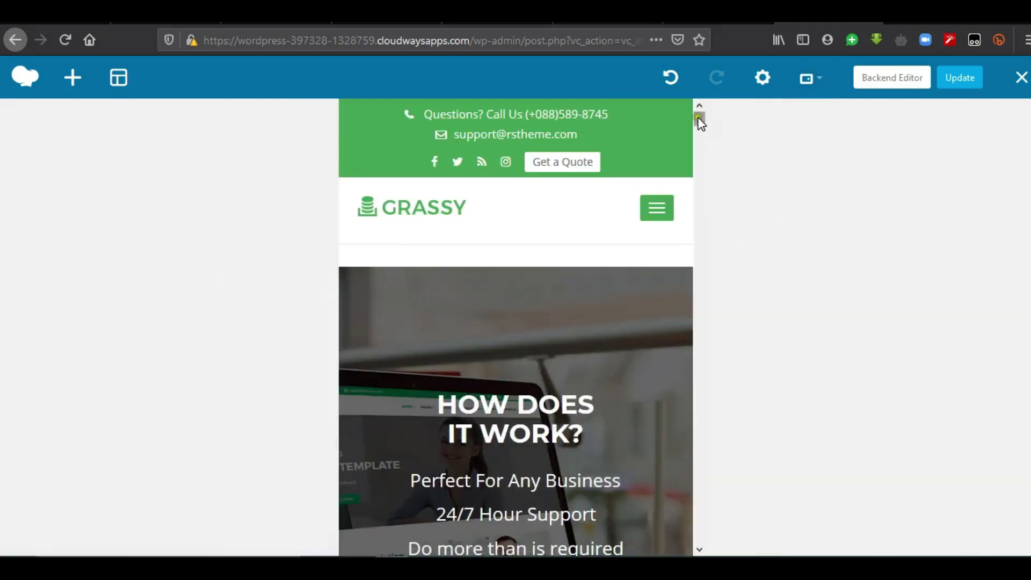
drag(699, 119, 698, 76)
mouse_move(698, 118)
mouse_down()
mouse_move(696, 242)
mouse_move(700, 105)
mouse_up()
- Preview the homepage in the portrait phone layout and return to the desktop layout
mouse_move(807, 78)
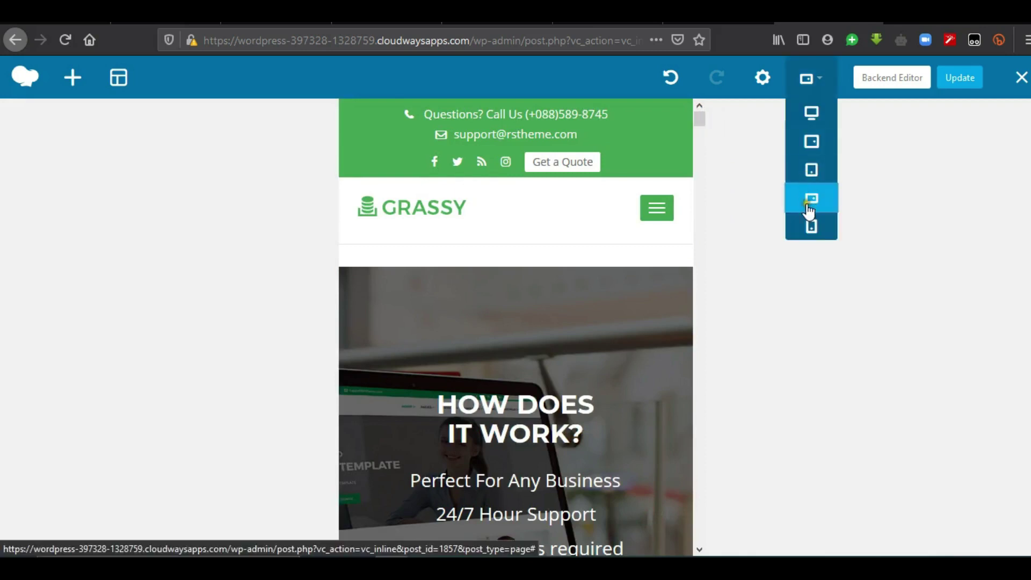
click(811, 225)
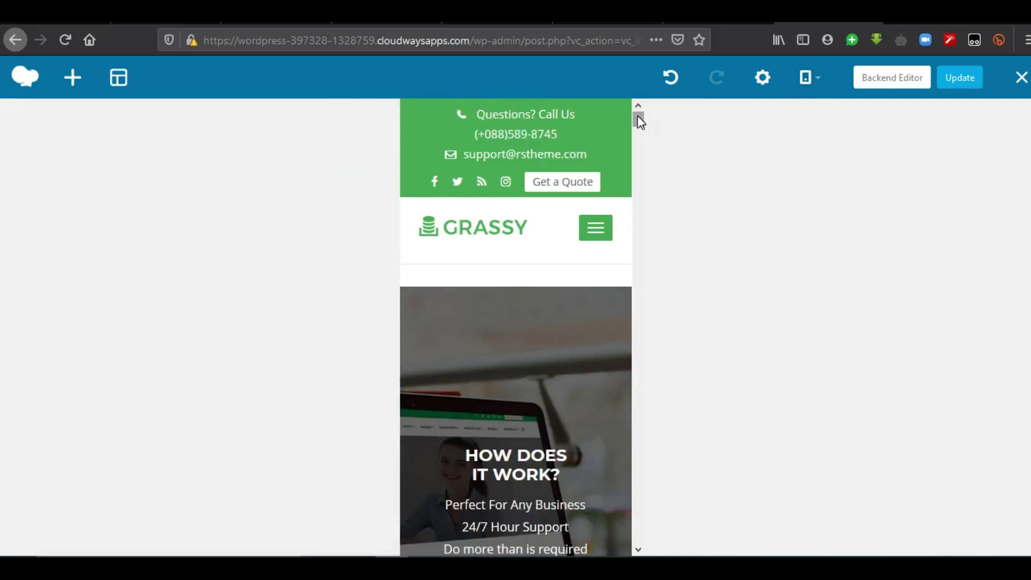
drag(638, 118, 642, 97)
mouse_move(638, 119)
mouse_down()
mouse_move(636, 211)
mouse_move(637, 115)
mouse_up()
mouse_move(805, 77)
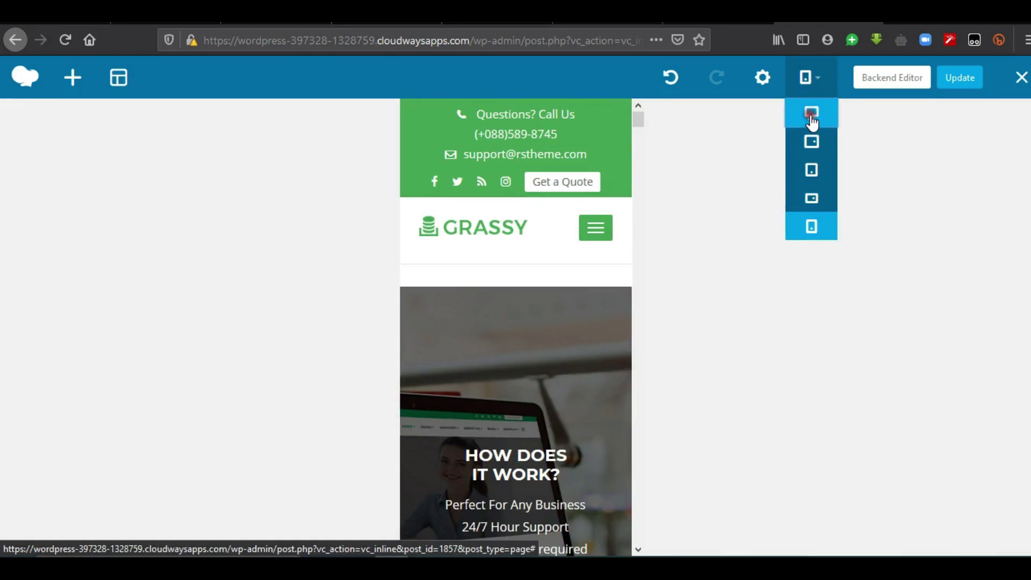
click(811, 120)
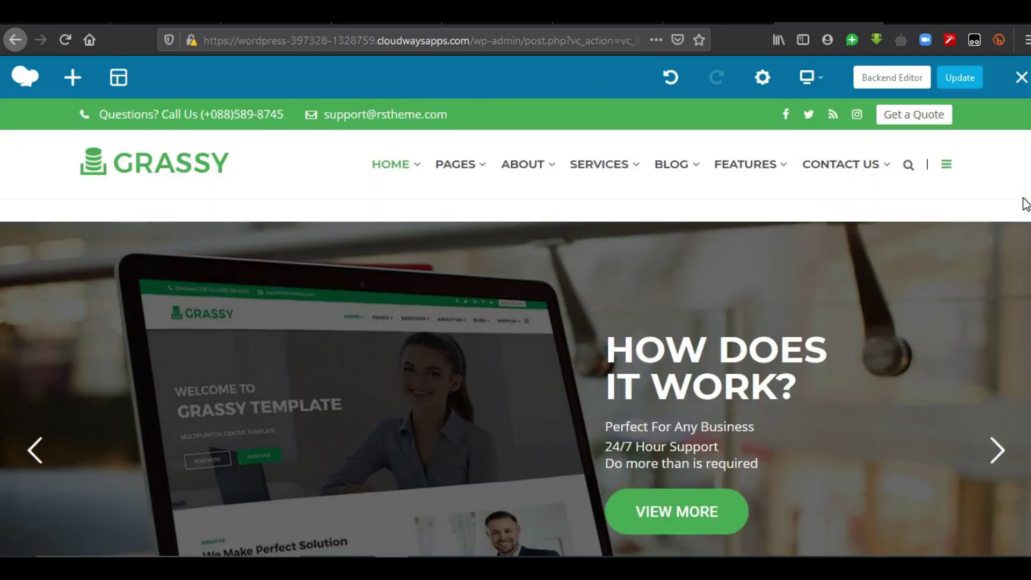
- Expand the About Us row's controls, examine its predefined and custom row layout options, and close them unchanged
scroll(206, 308, down, 8)
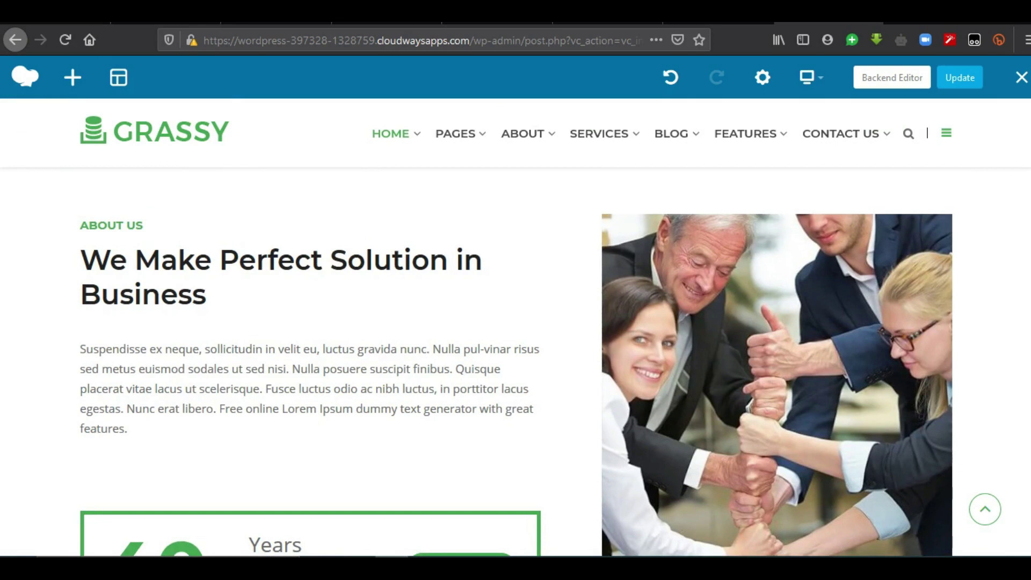
scroll(347, 376, down, 10)
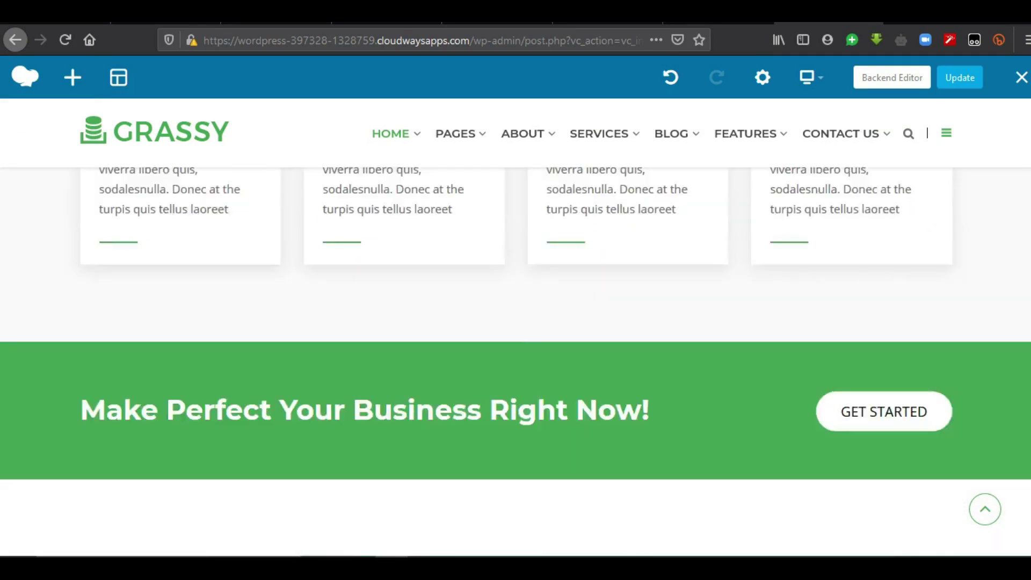
scroll(516, 363, down, 5)
scroll(516, 362, up, 15)
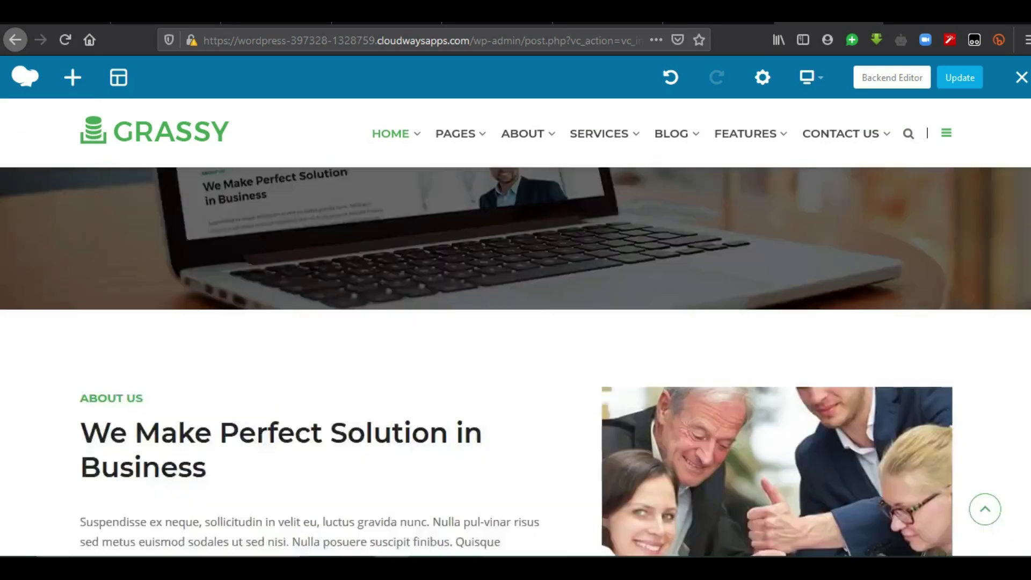
scroll(149, 292, down, 3)
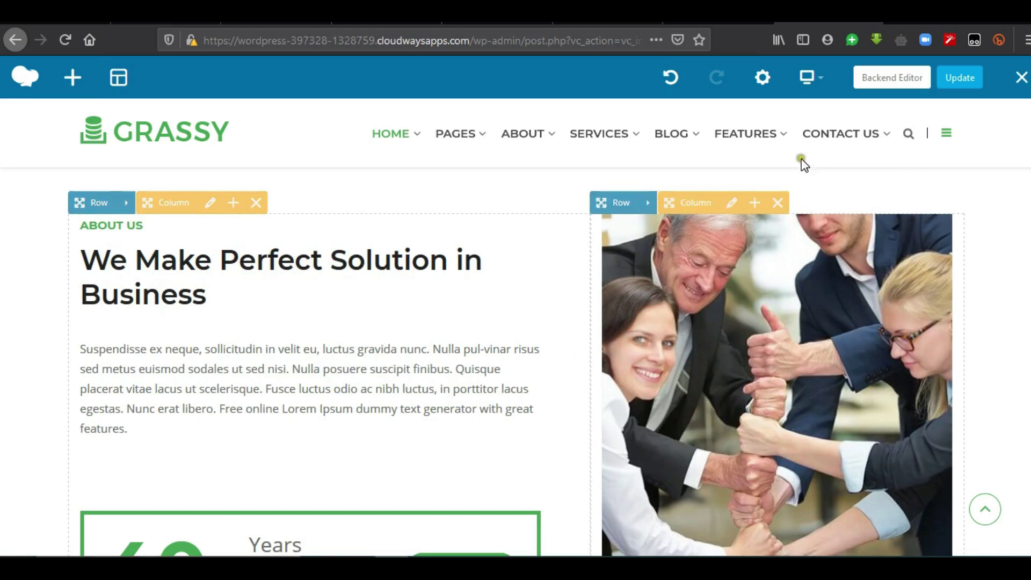
click(126, 204)
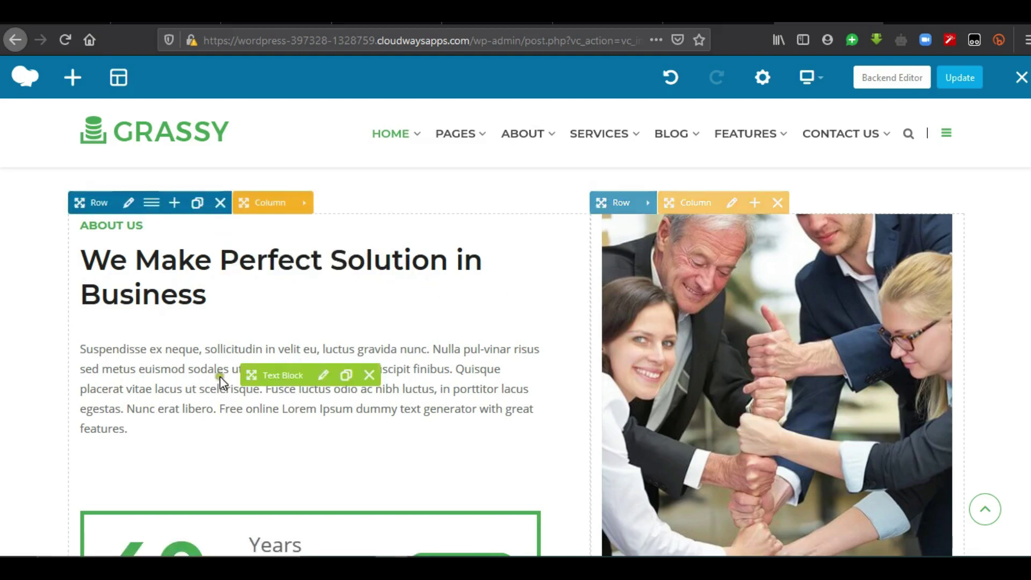
click(152, 204)
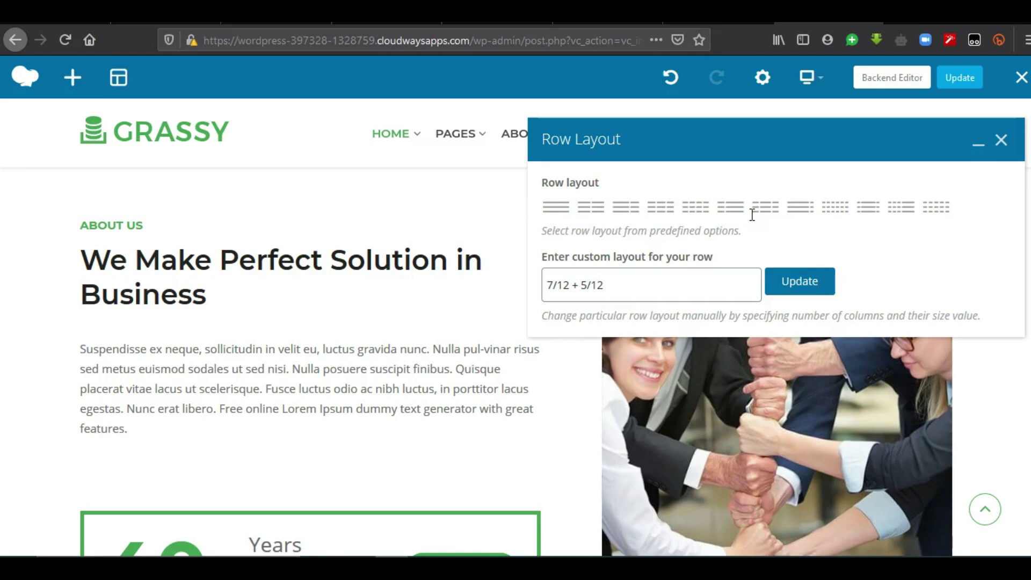
key(Escape)
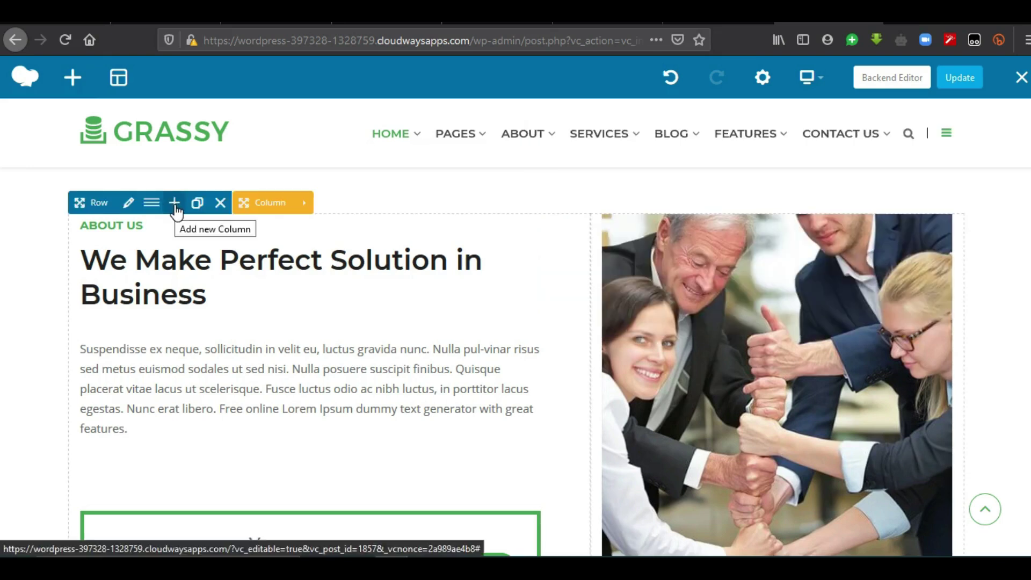
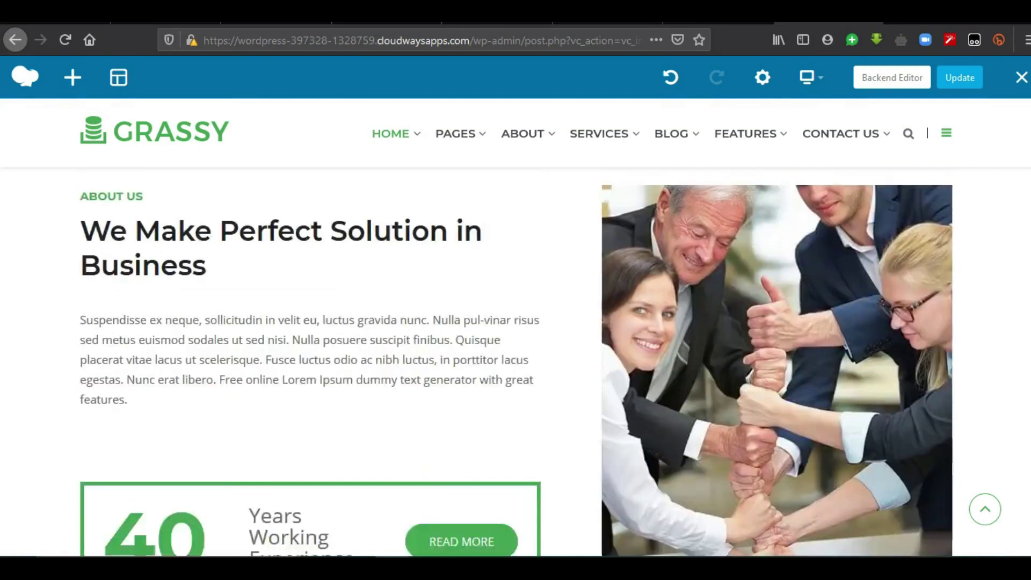
scroll(515, 360, up, 1)
scroll(516, 359, down, 2)
scroll(516, 359, up, 2)
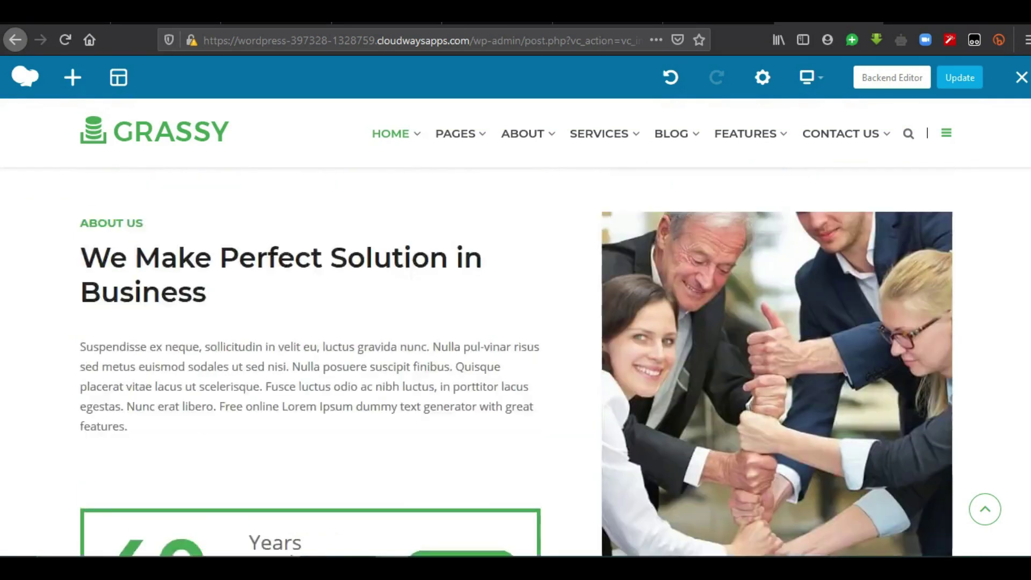
- Enable the video background with its prefilled YouTube link for the About Us text column and save the column settings
mouse_move(219, 220)
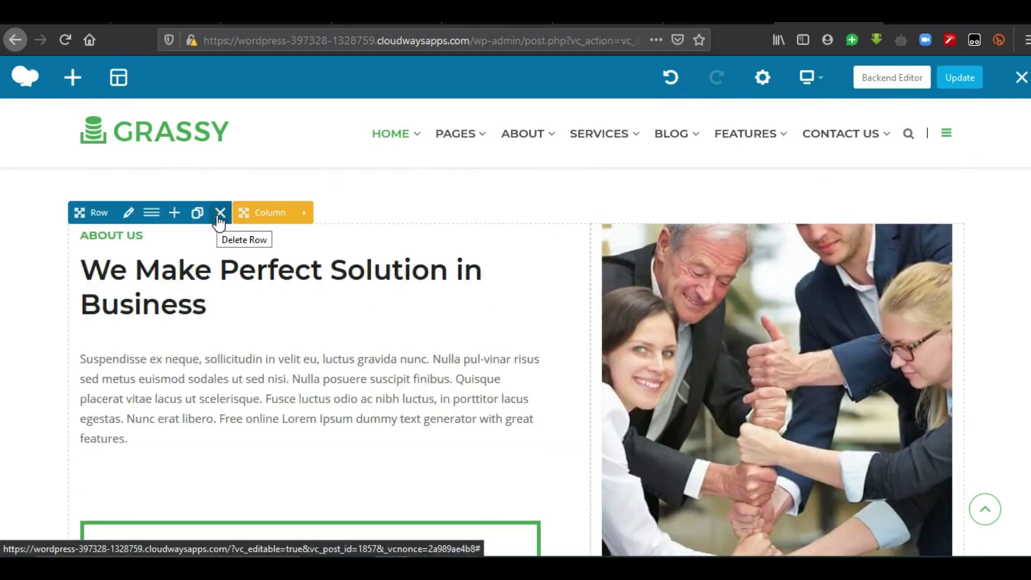
click(220, 216)
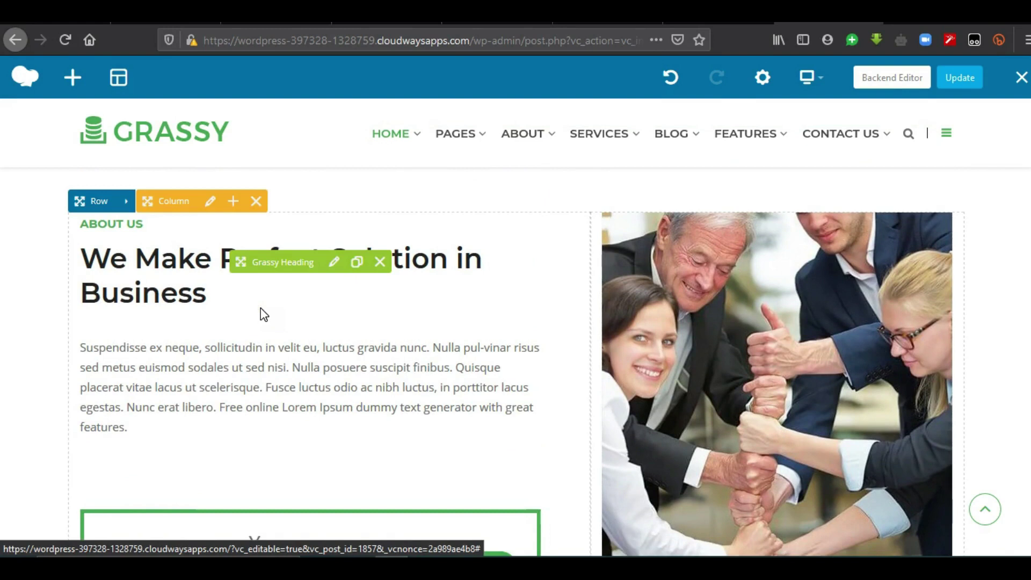
click(213, 202)
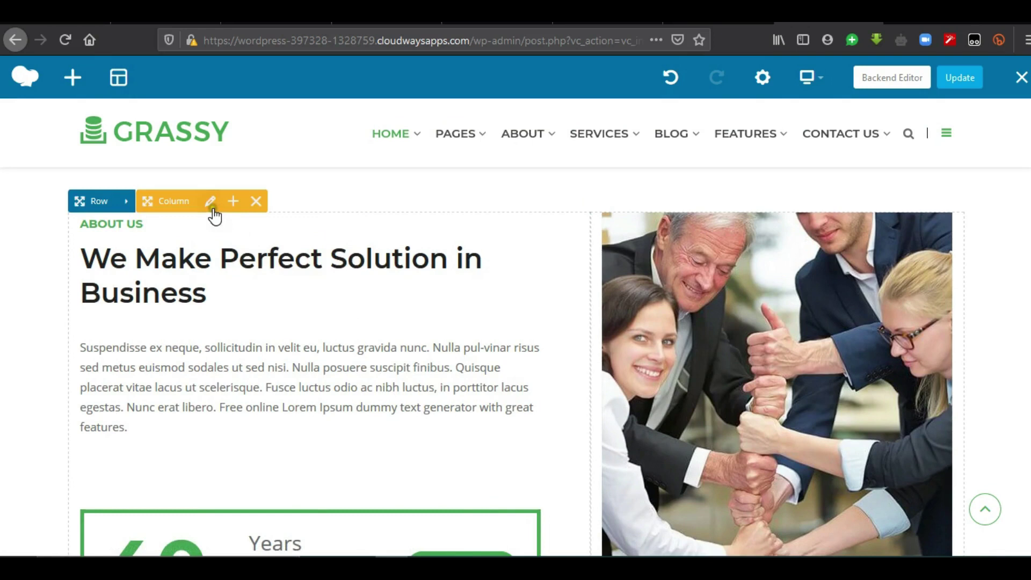
click(211, 209)
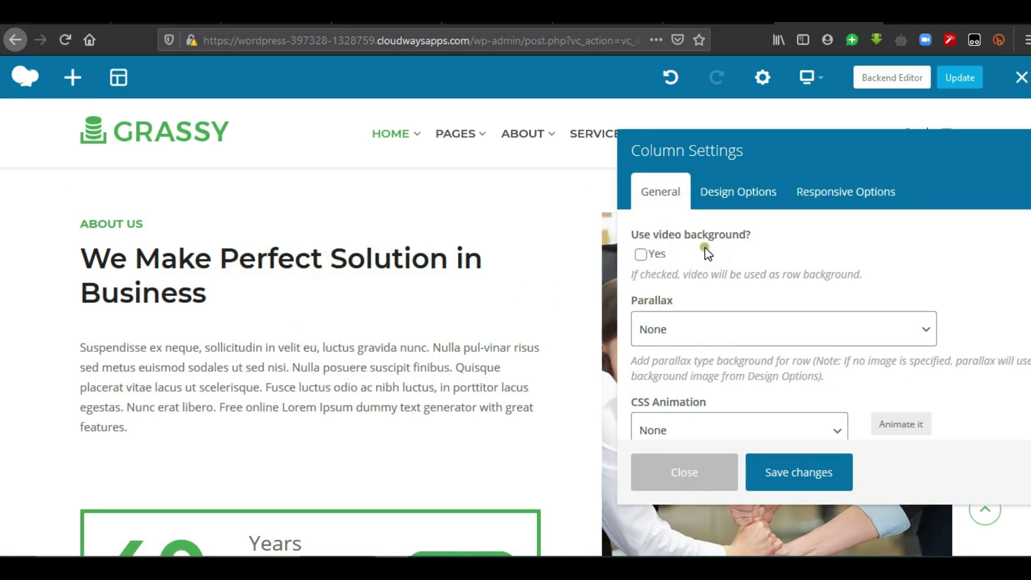
click(642, 254)
click(641, 255)
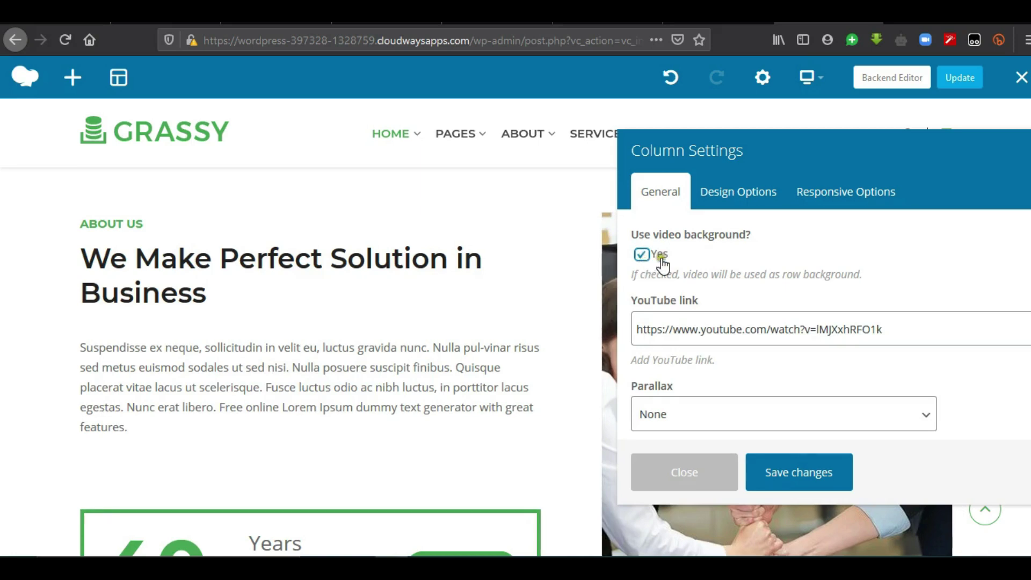
click(805, 474)
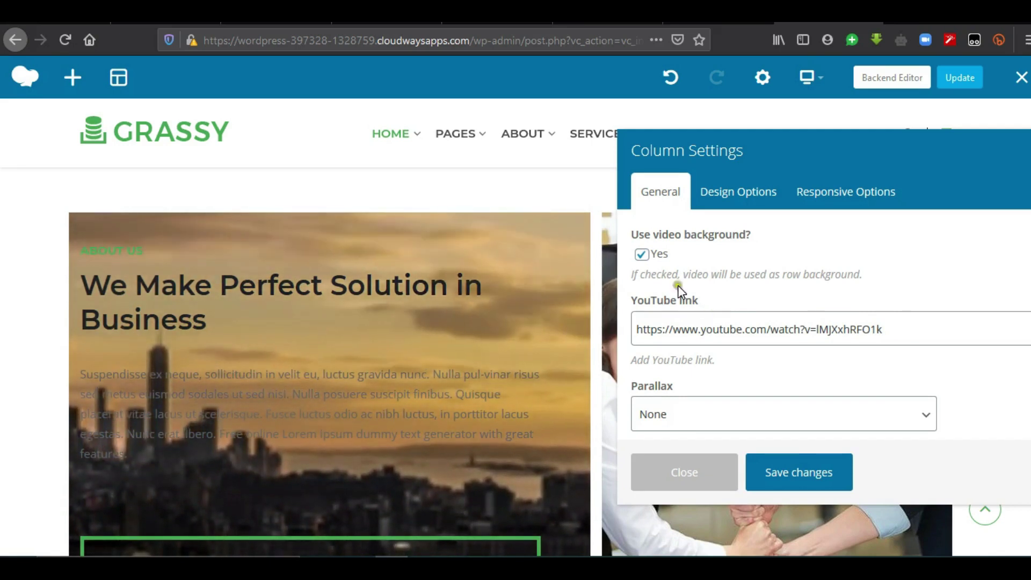
- Turn off the video background of the About Us text column and save the column settings
click(640, 254)
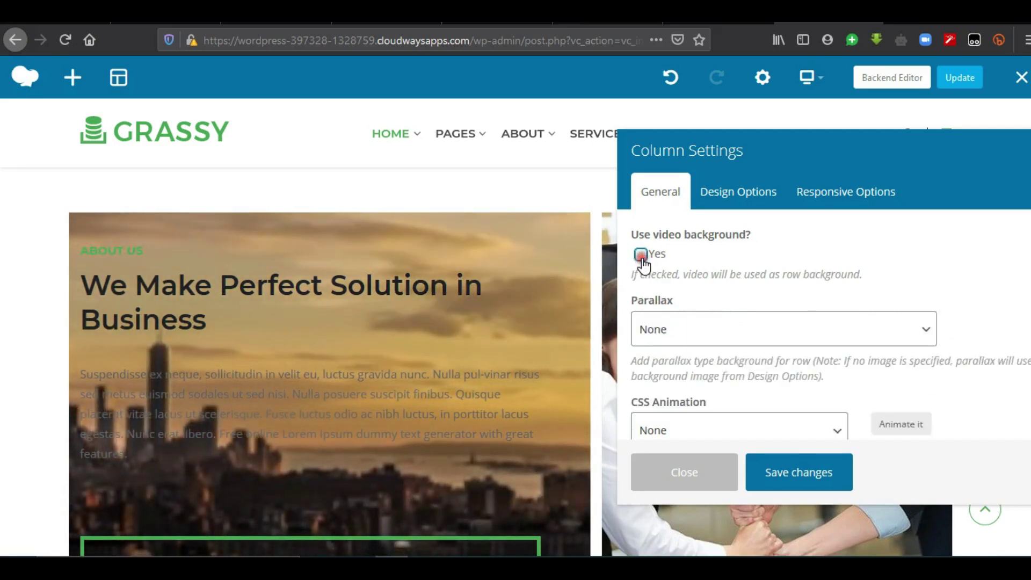
click(793, 477)
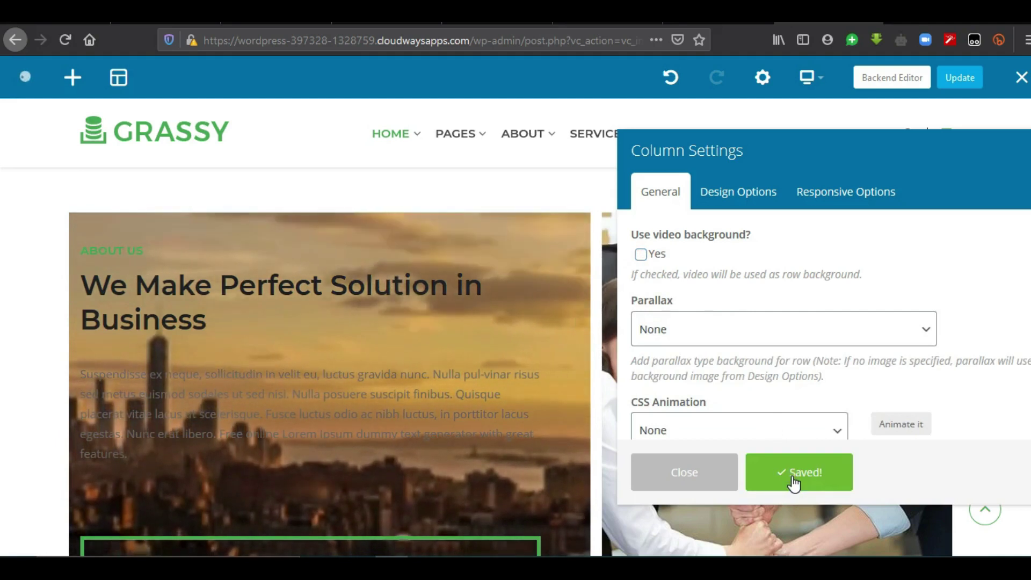
- Examine the column's design options and its responsive offset, width and device visibility options, and close the settings unchanged
click(596, 204)
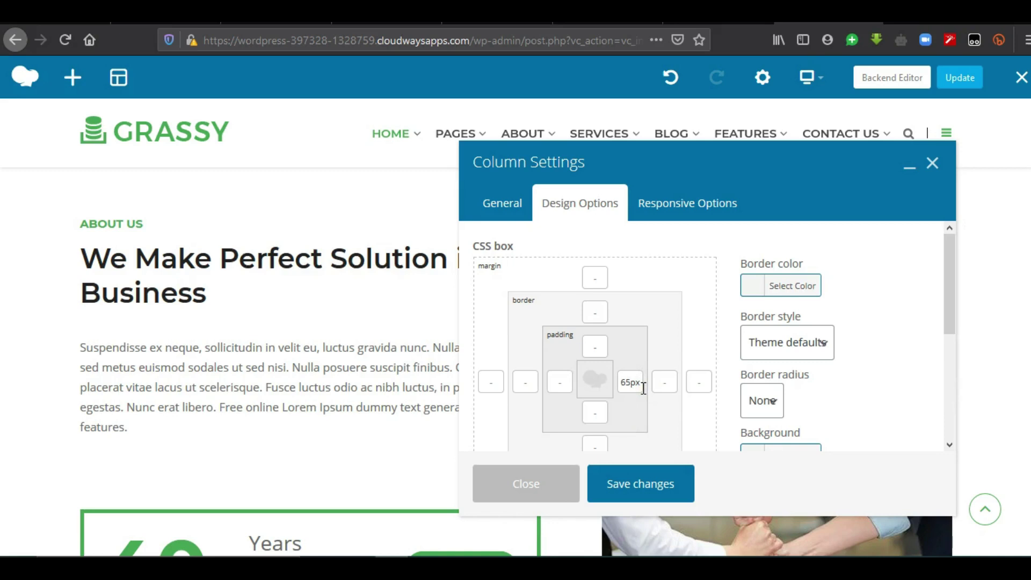
click(693, 205)
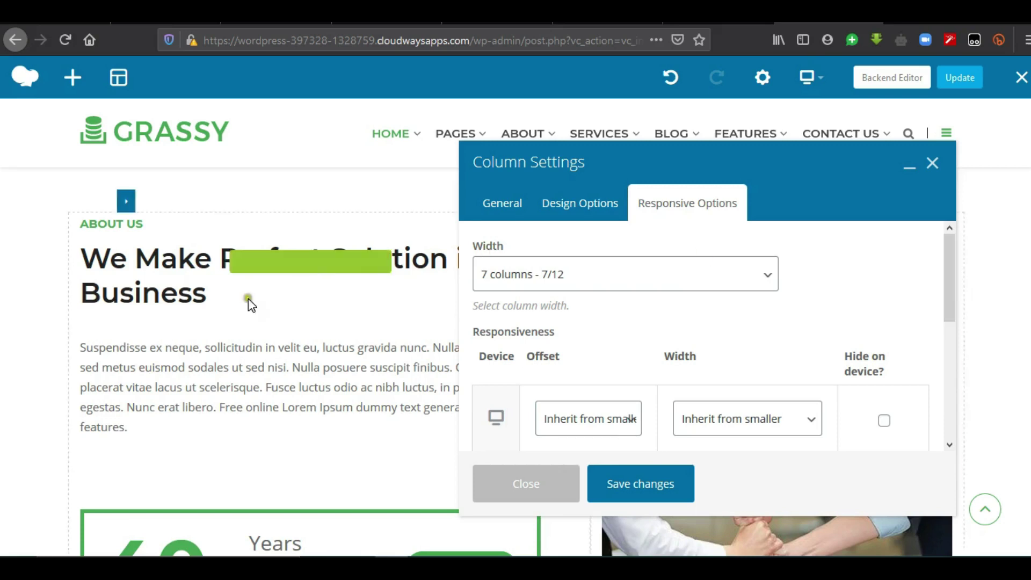
click(875, 315)
click(950, 286)
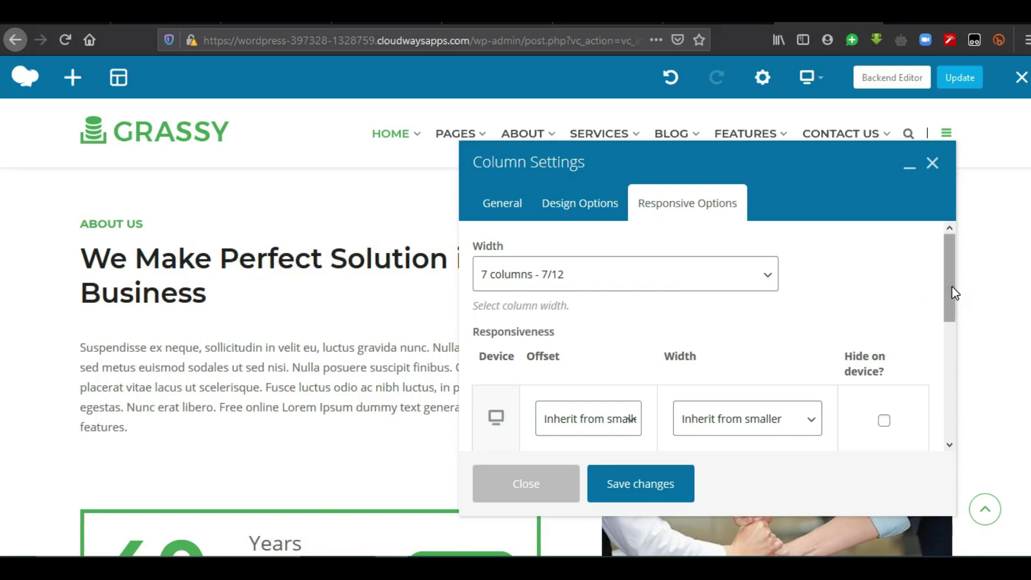
mouse_move(951, 286)
mouse_down()
mouse_move(947, 414)
mouse_move(948, 292)
mouse_up()
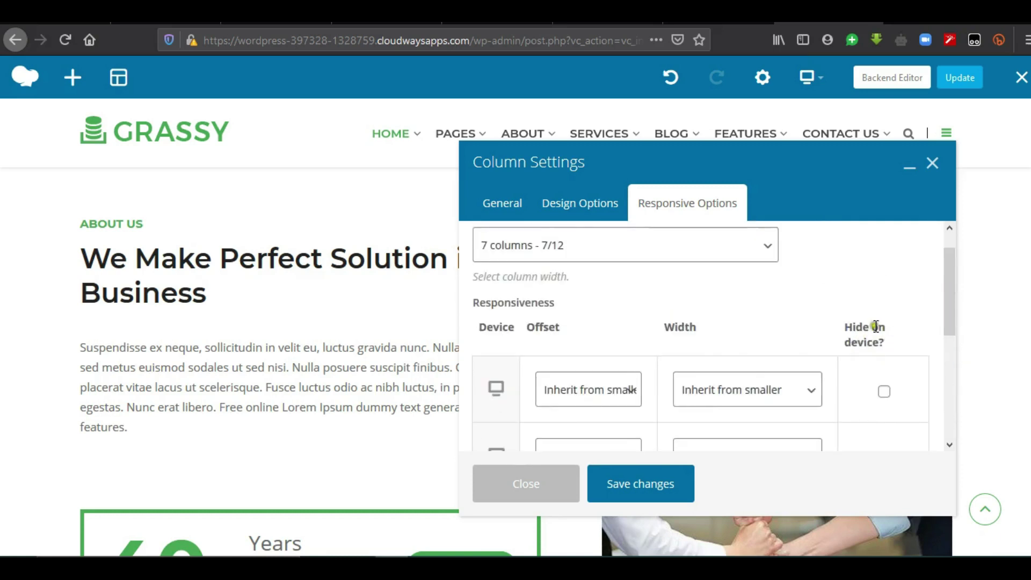
scroll(892, 364, down, 3)
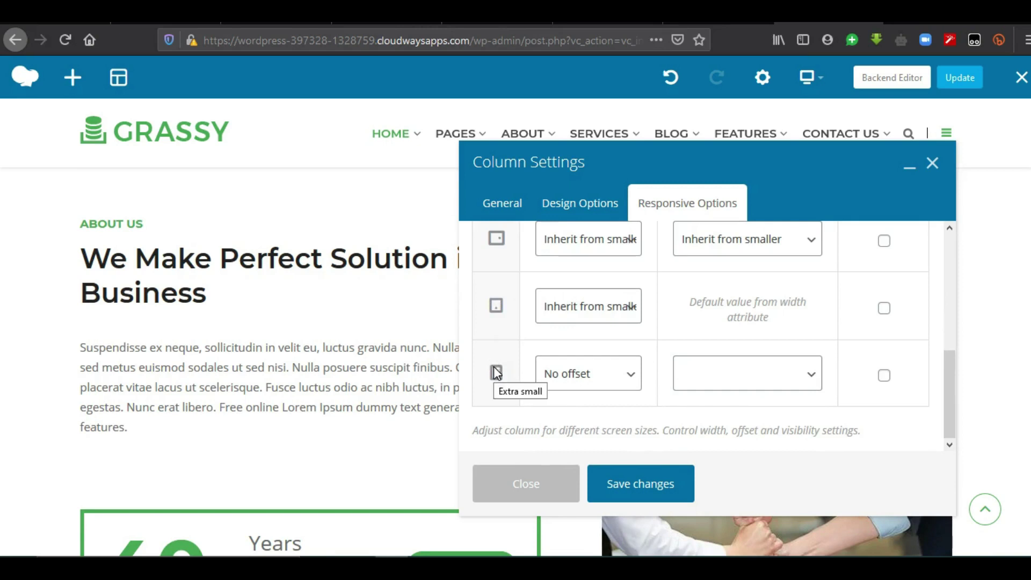
scroll(569, 341, up, 1)
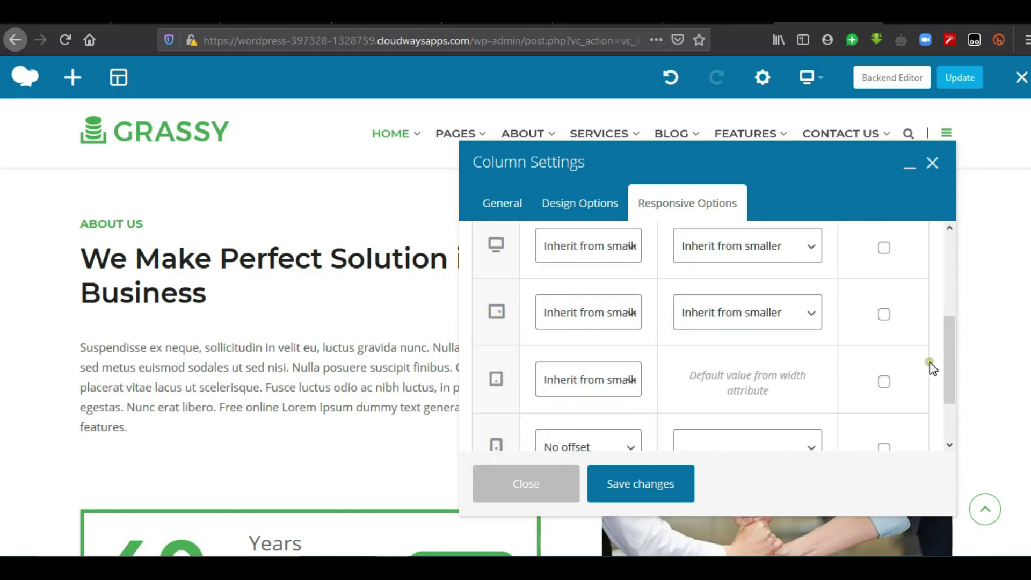
drag(945, 365, 948, 329)
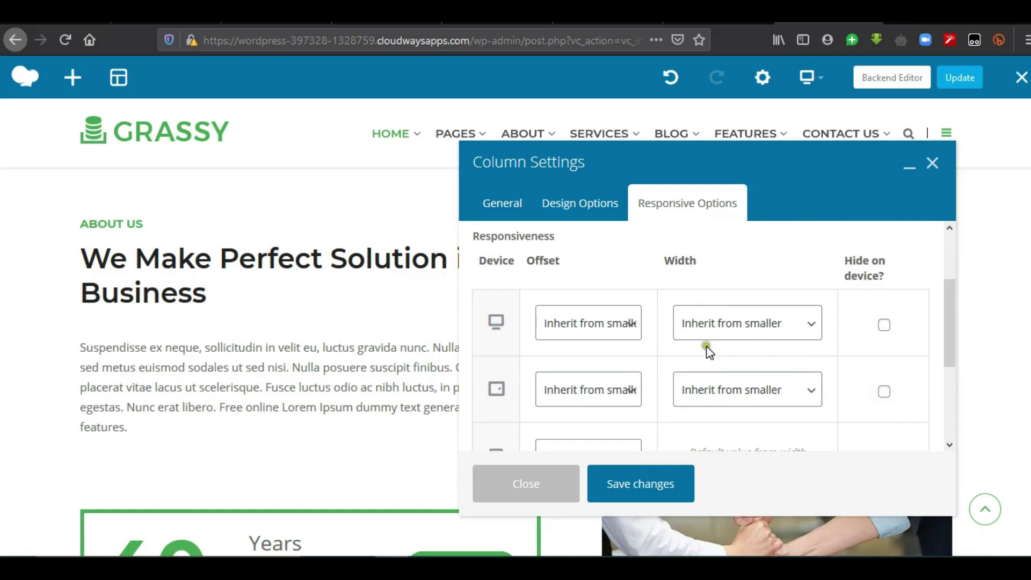
click(545, 321)
click(933, 163)
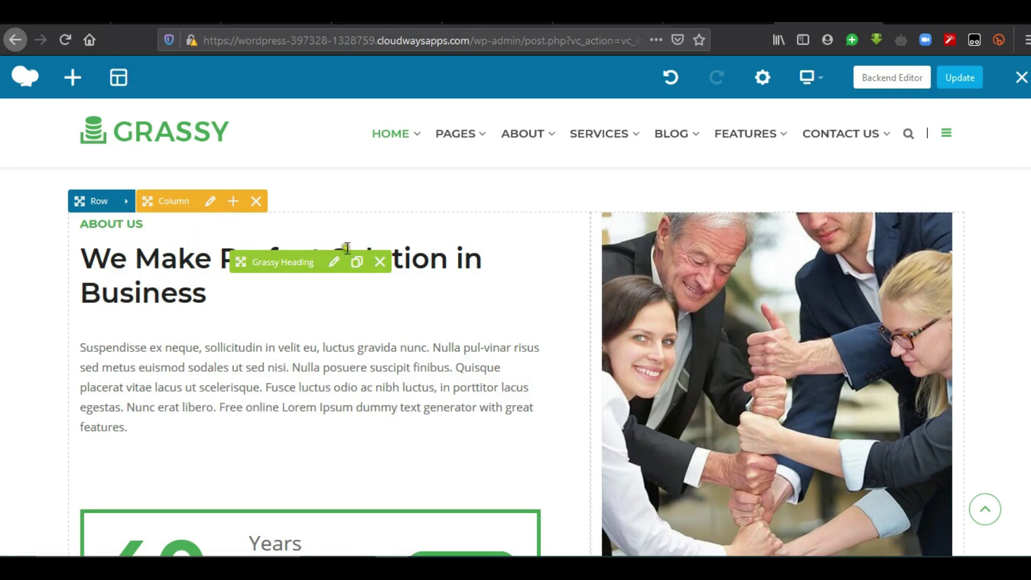
- Open the settings of the About Us section's Grassy Heading and compare its title and subtitle with the page text
click(331, 265)
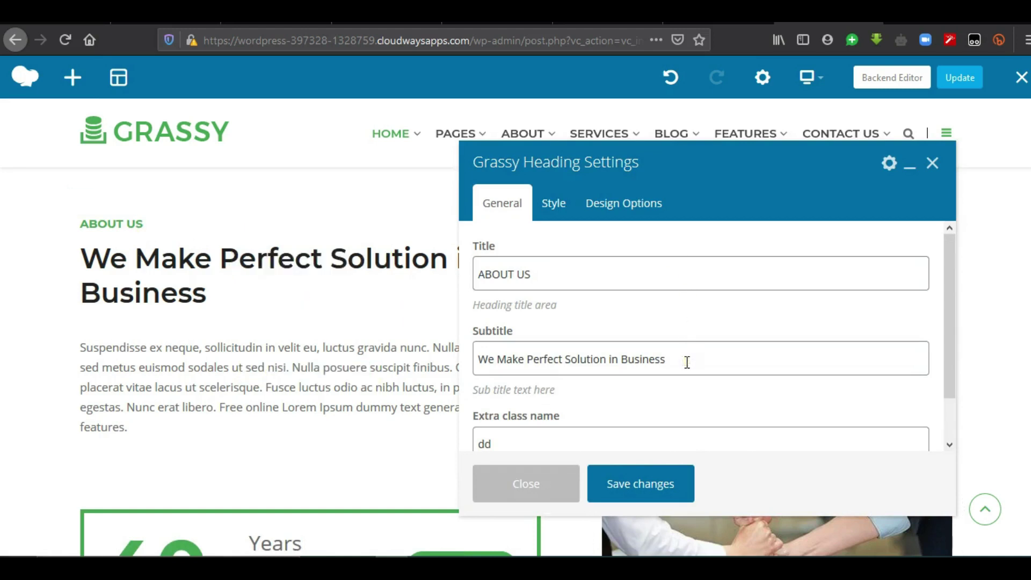
drag(535, 275, 454, 277)
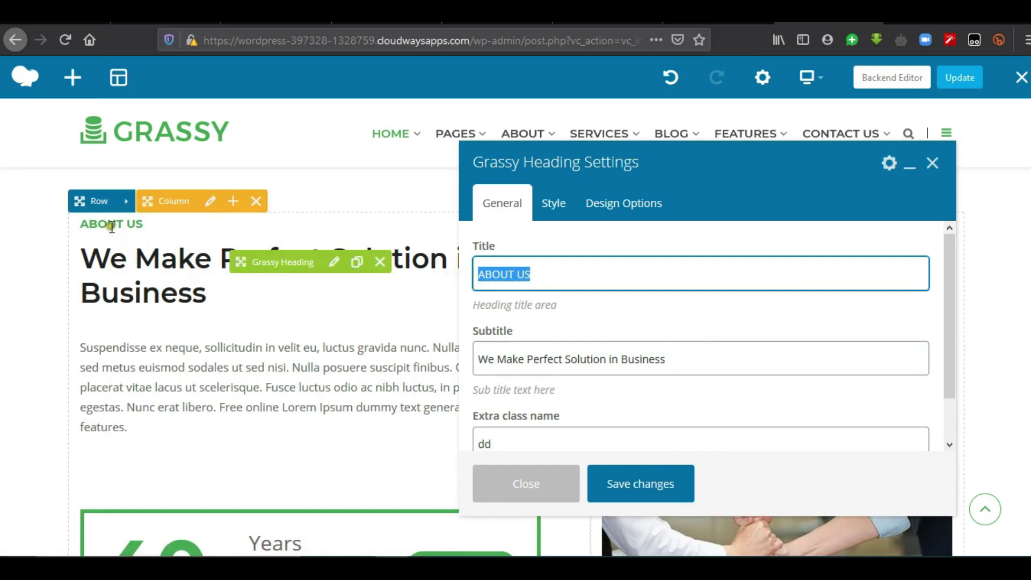
click(142, 224)
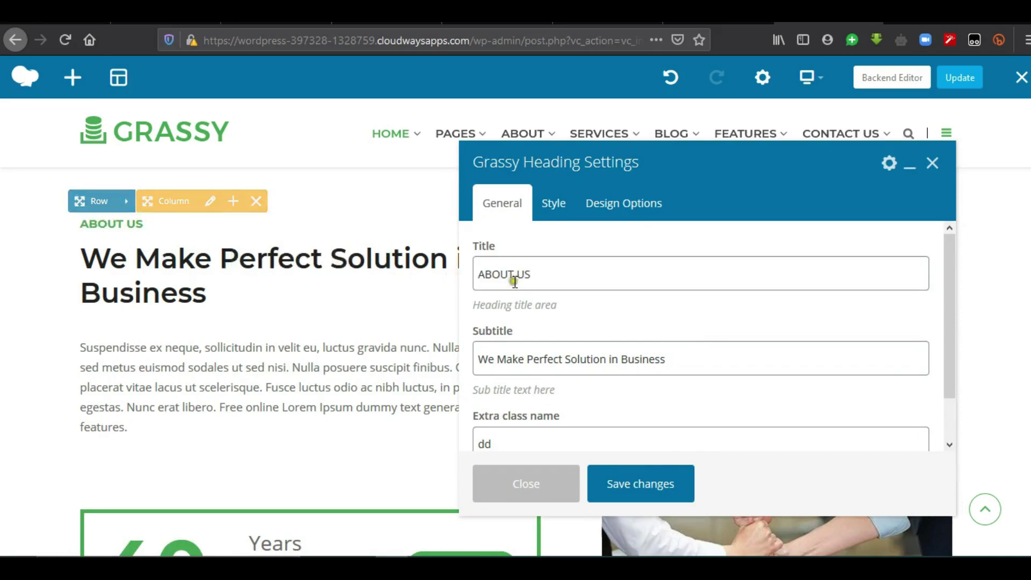
drag(669, 360, 477, 361)
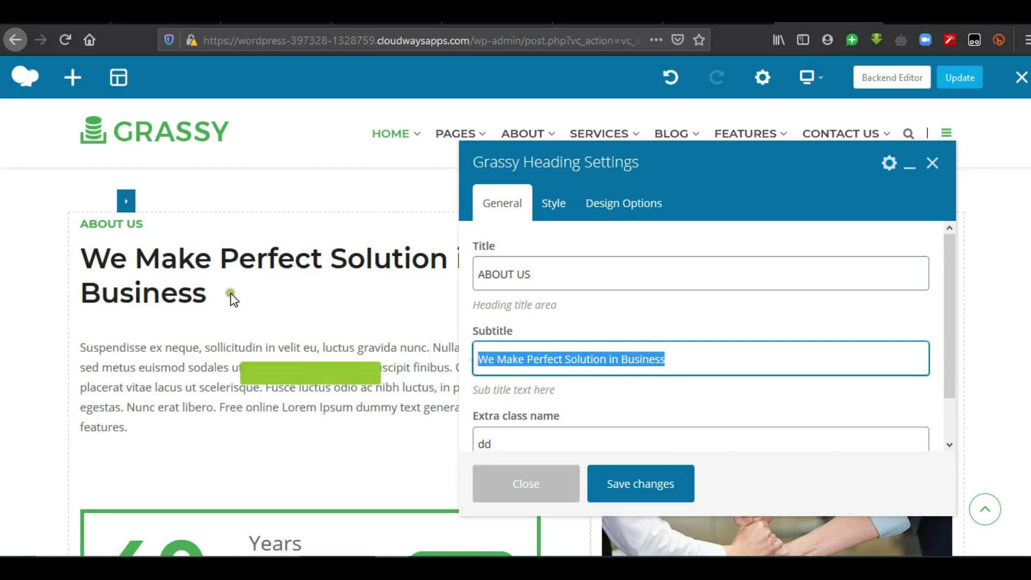
click(213, 299)
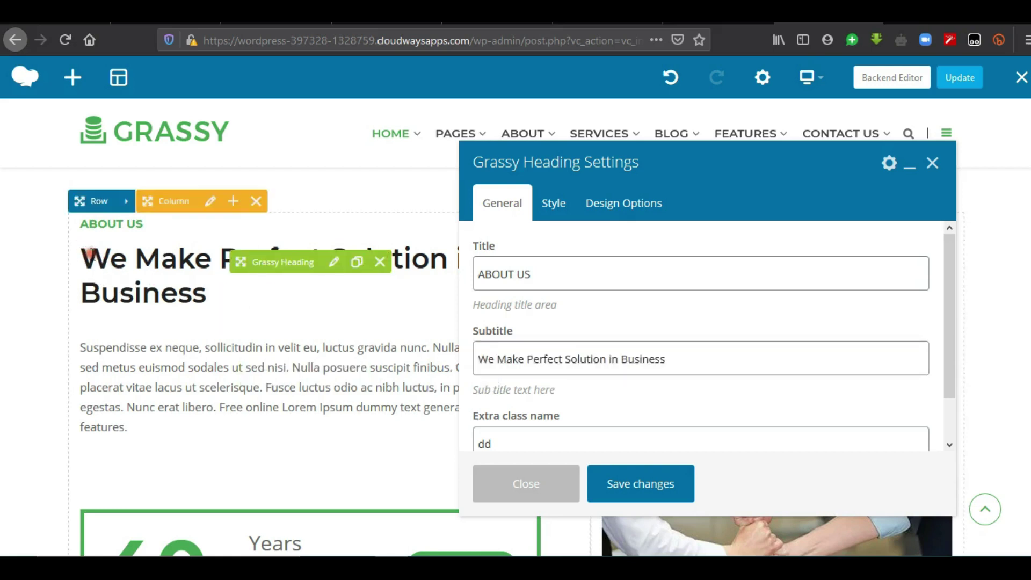
click(690, 365)
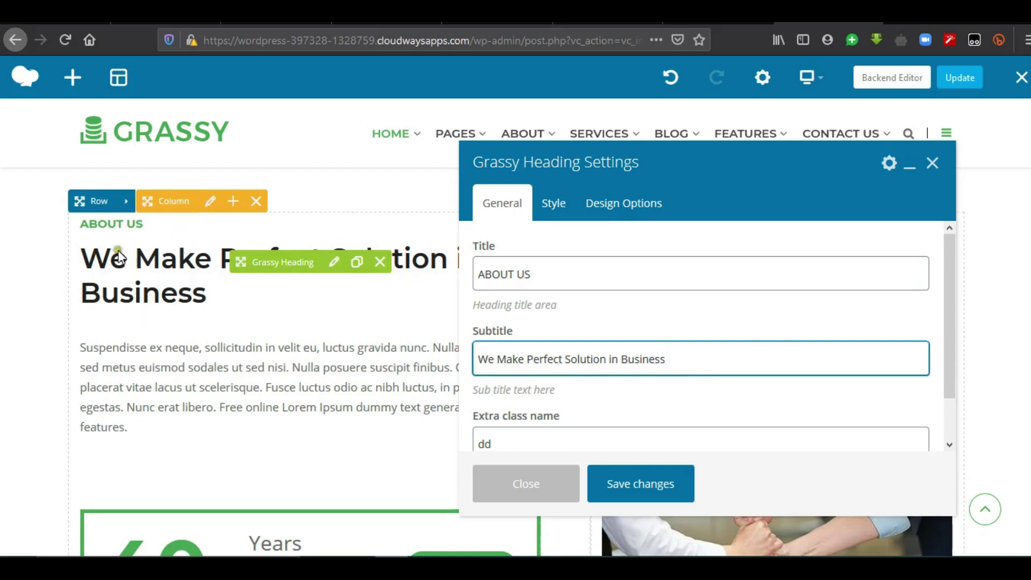
click(145, 340)
- Set the heading's title to "ABOUT" and its subtitle to "We Make Perfect Solution", save the settings and update the page
click(565, 270)
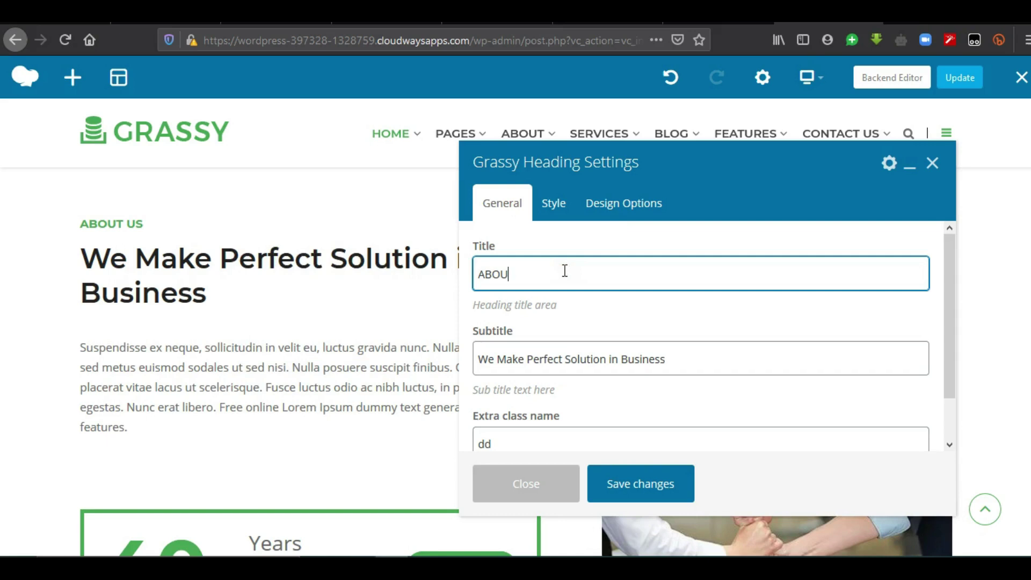
text(T)
click(623, 359)
key(BackSpace)
key(BackSpace)
key(BackSpace)
key(BackSpace)
key(BackSpace)
key(BackSpace)
key(BackSpace)
key(BackSpace)
key(BackSpace)
key(BackSpace)
key(BackSpace)
key(BackSpace)
click(639, 494)
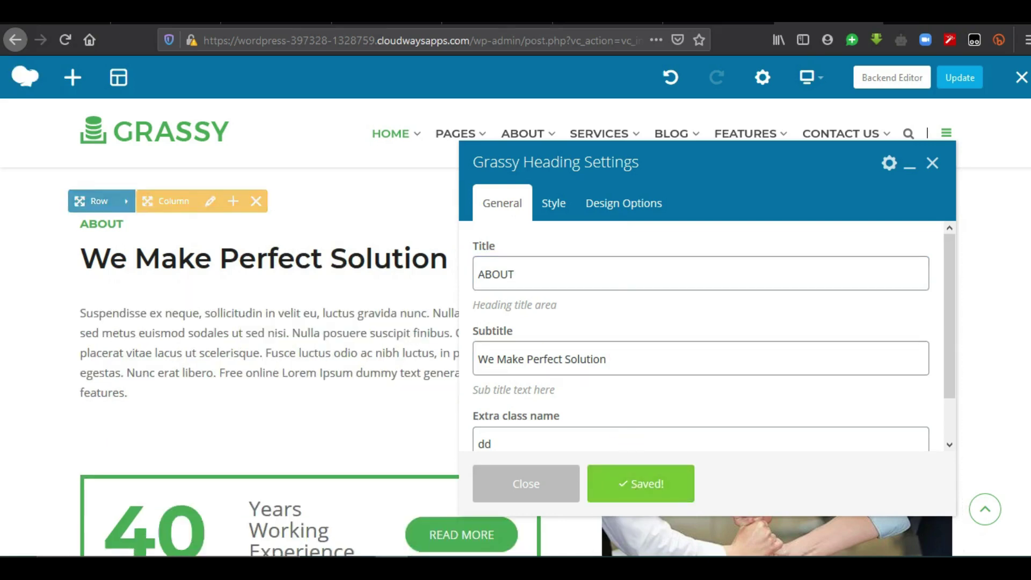
click(933, 163)
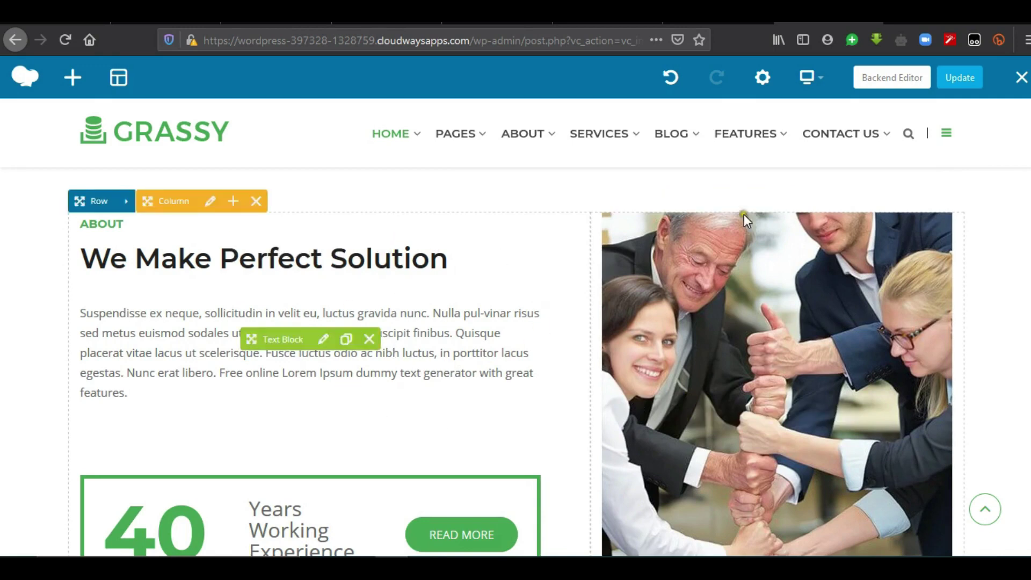
click(956, 88)
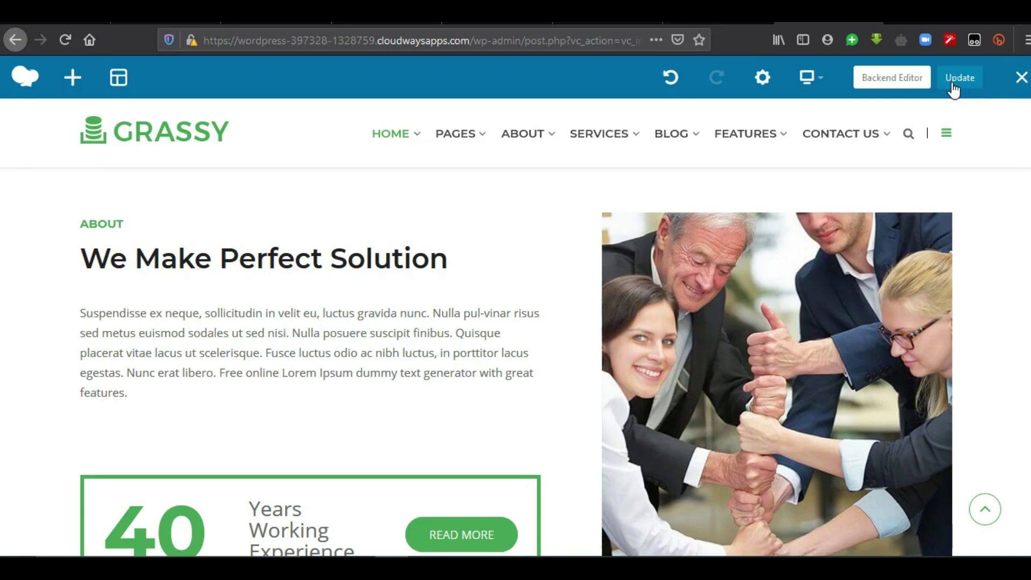